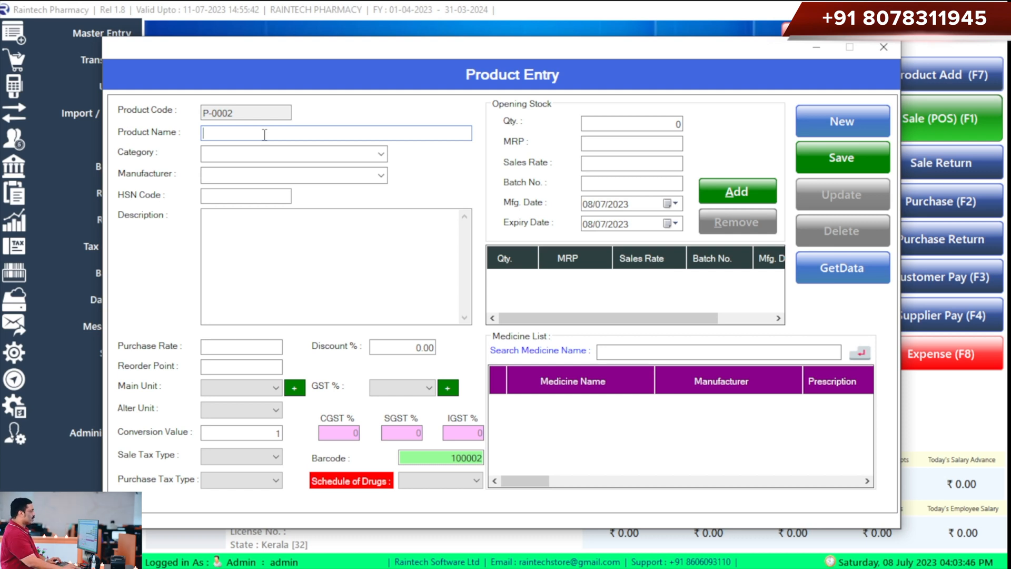
Search the medicine list for "dolo" and examine the Dolo 1000mg Tablet's alternate medicines, side effects and how-to-use details.
click(613, 354)
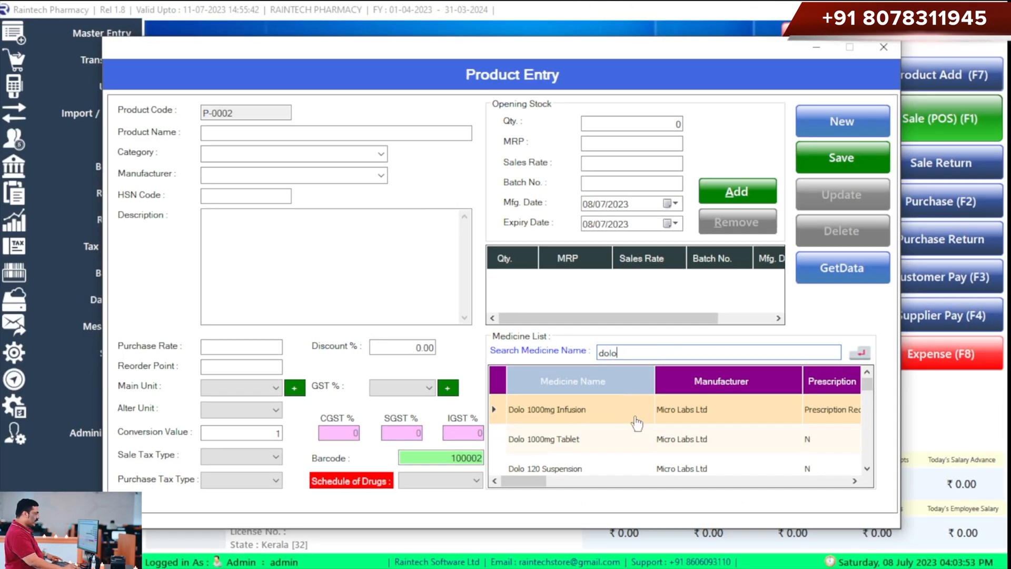
scroll(778, 452, down, 3)
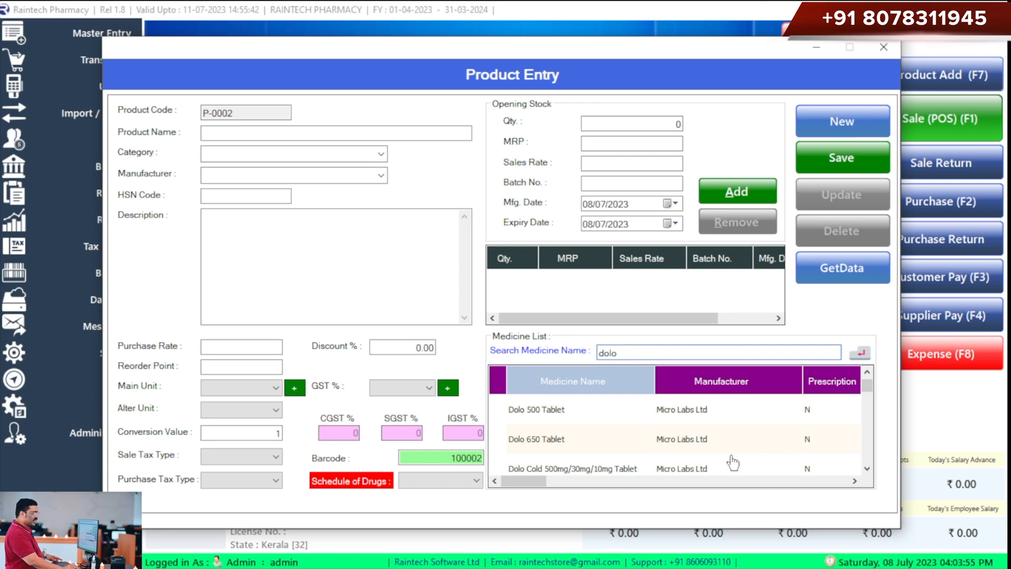
scroll(734, 453, up, 3)
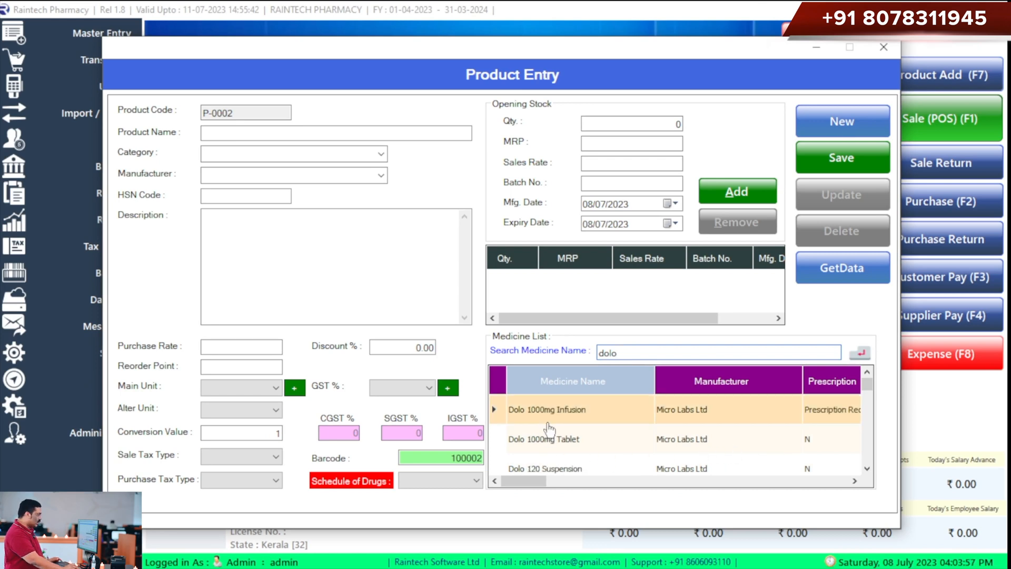
click(563, 444)
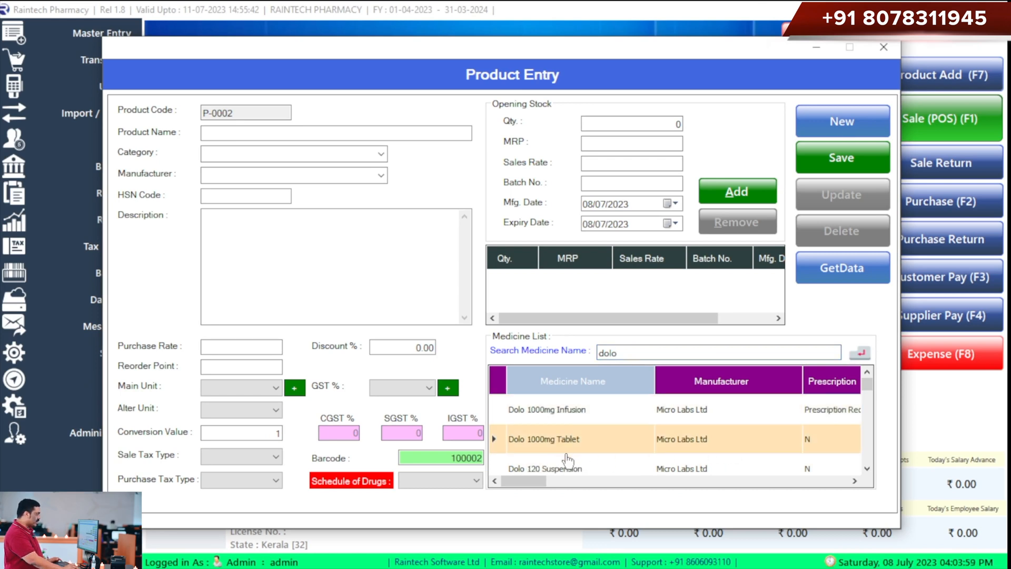
drag(535, 481, 639, 492)
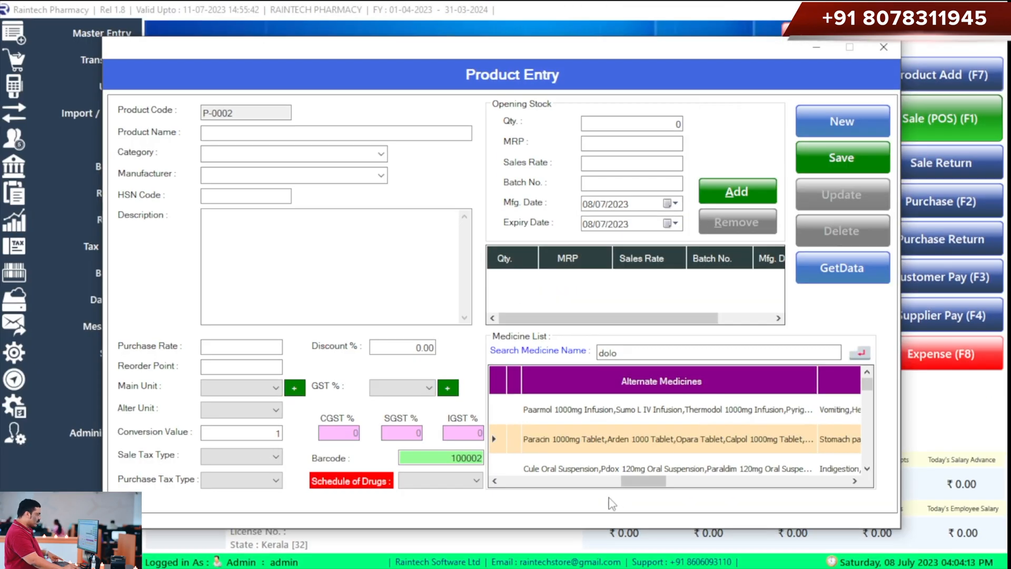
drag(640, 481, 660, 481)
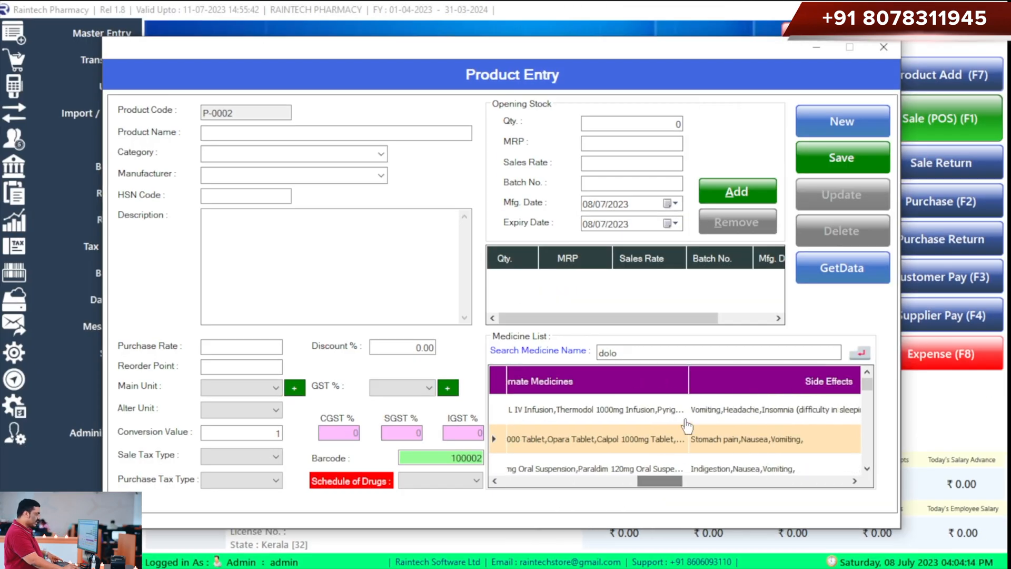
drag(691, 368, 772, 368)
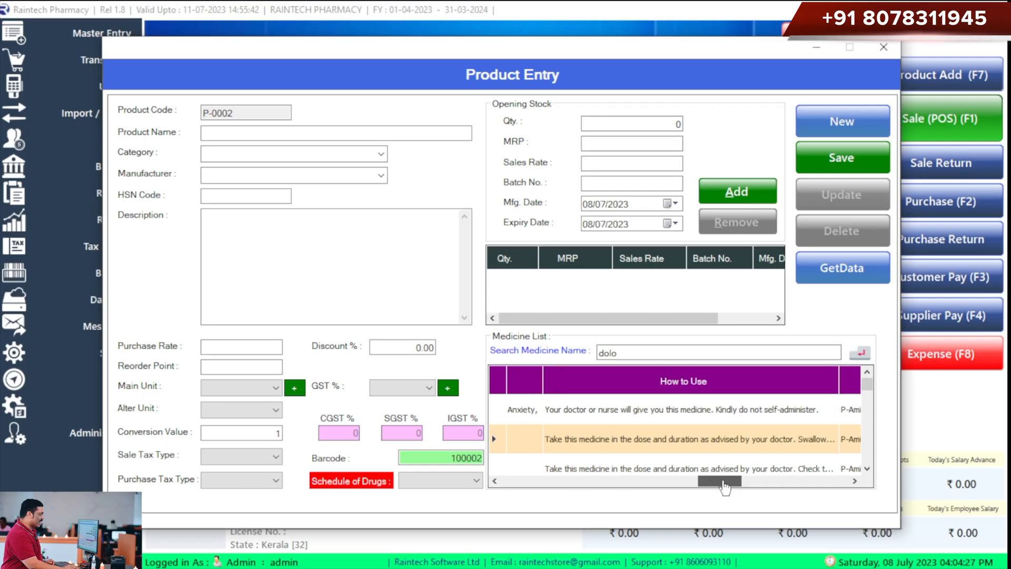
drag(719, 487, 543, 482)
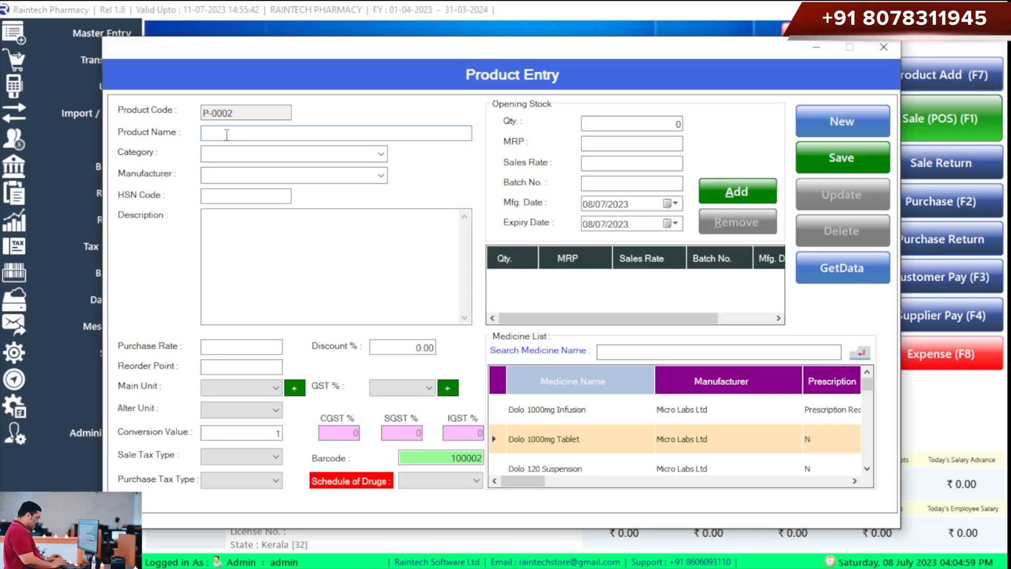
Name the new product DOLO 100MG and assign it category MED and manufacturer DOLO.
text(DOLO 100)
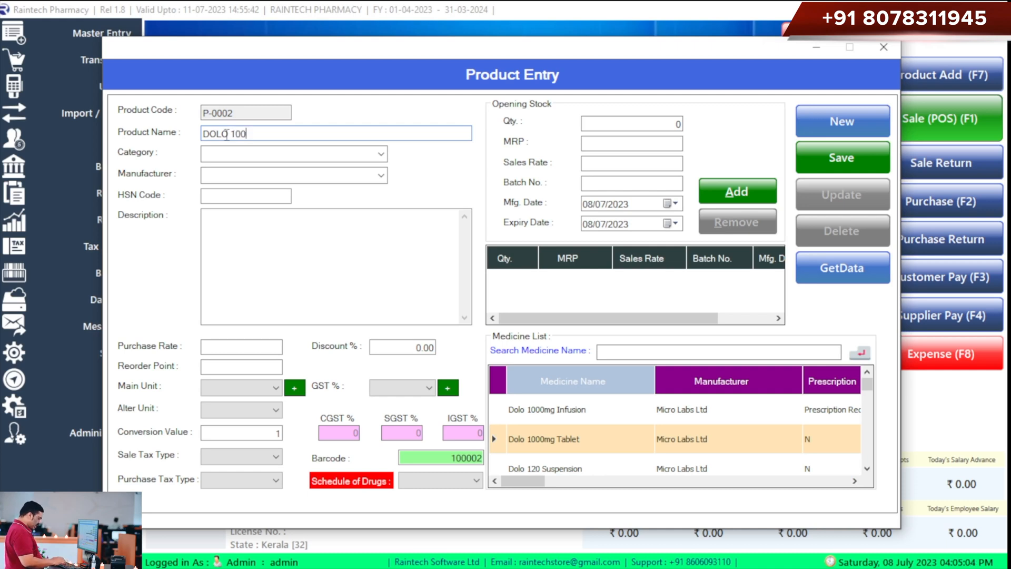
text(MG)
key(Tab)
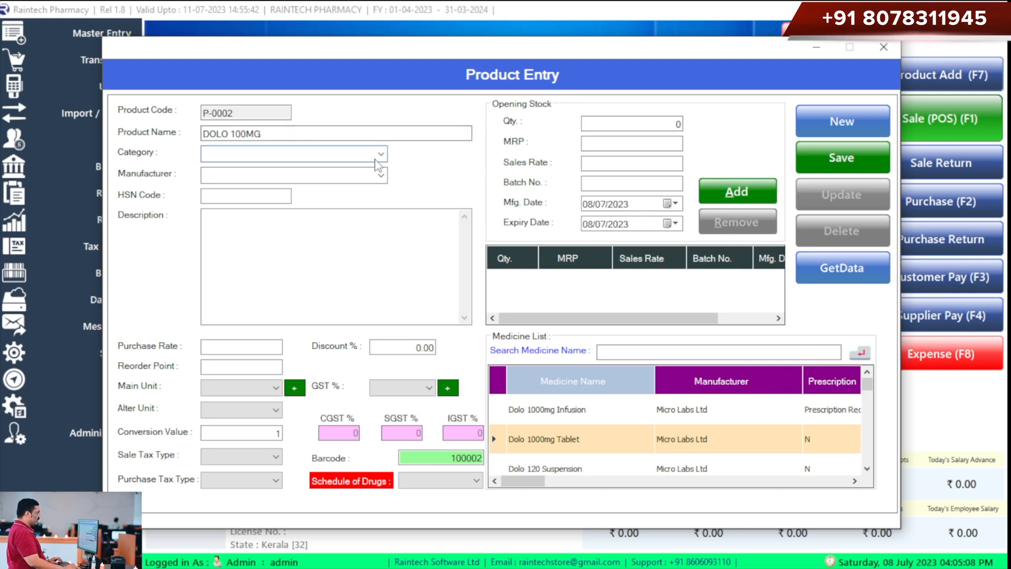
click(380, 155)
click(316, 170)
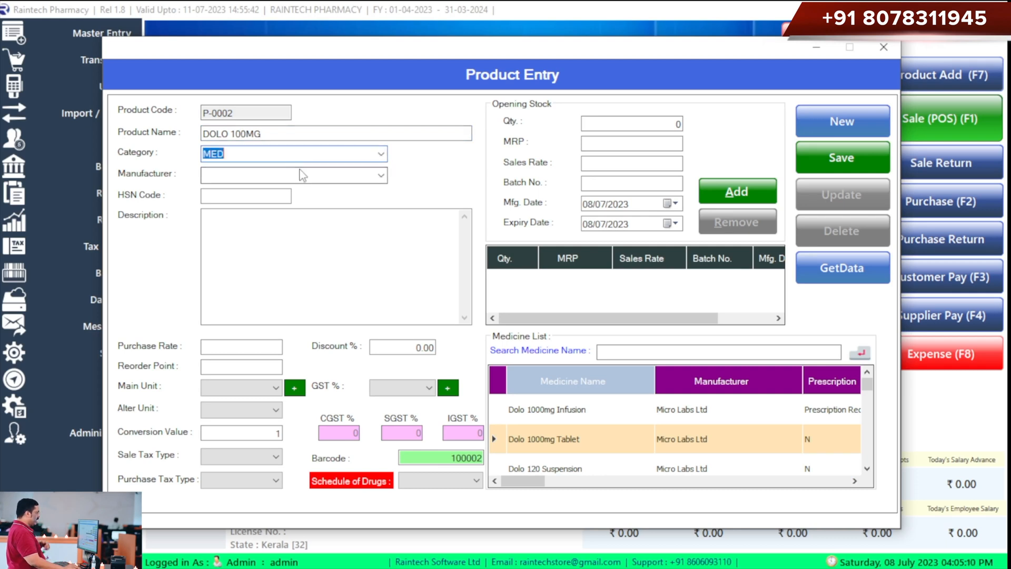
click(380, 175)
click(309, 192)
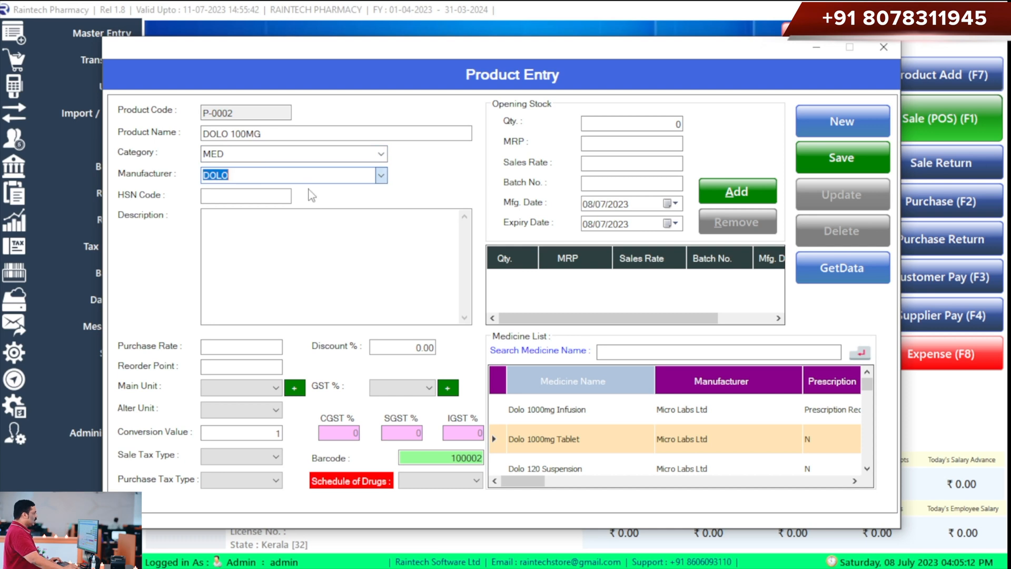
Set the purchase rate to 100, reorder point to 2, main unit to STRIP and alter unit to Tab.
click(256, 347)
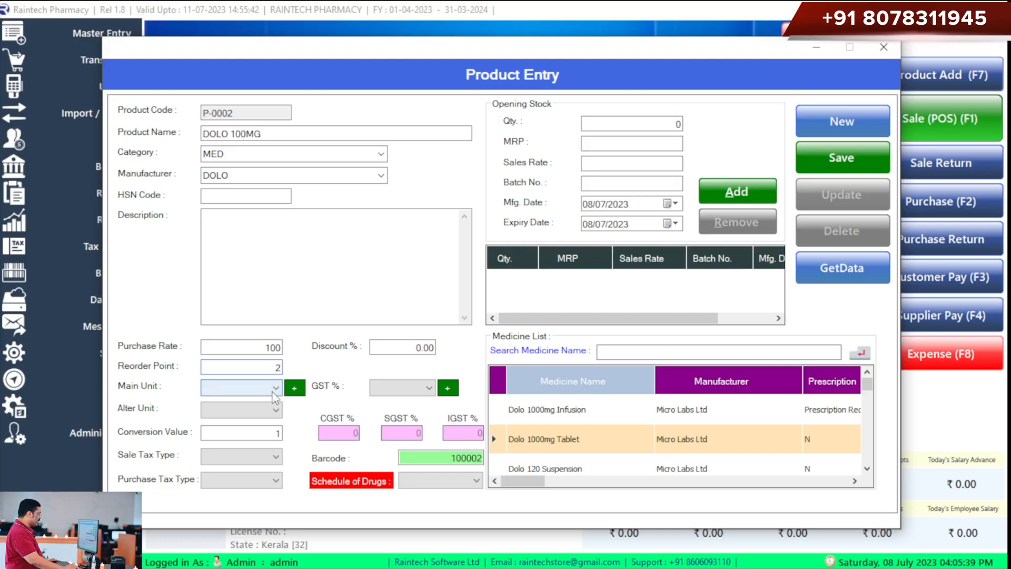
click(274, 393)
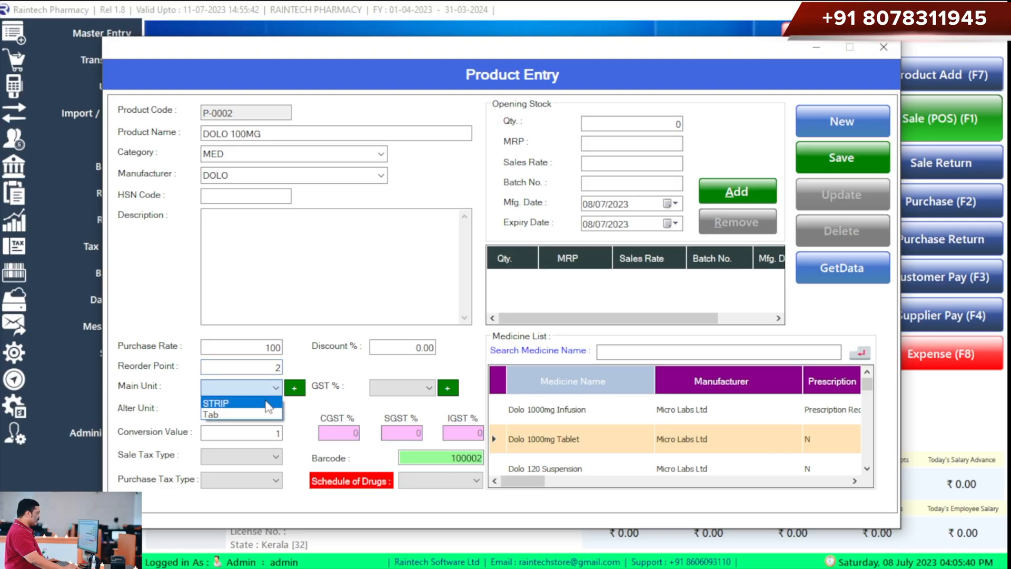
click(267, 404)
click(243, 410)
click(228, 437)
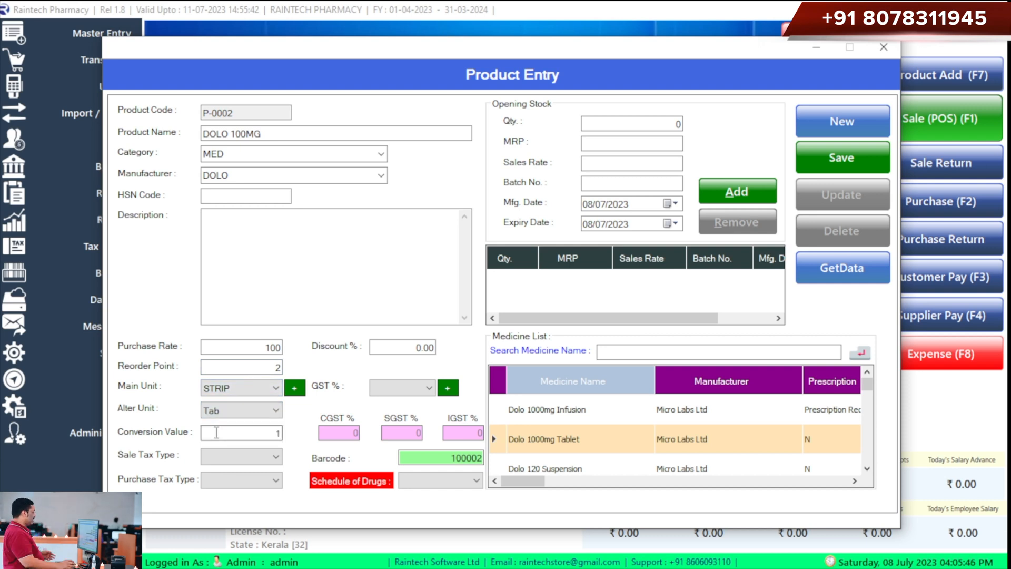
Set the conversion value between the main and alter units to 10.
key(ctrl+1)
click(232, 436)
drag(162, 401, 367, 459)
key(Escape)
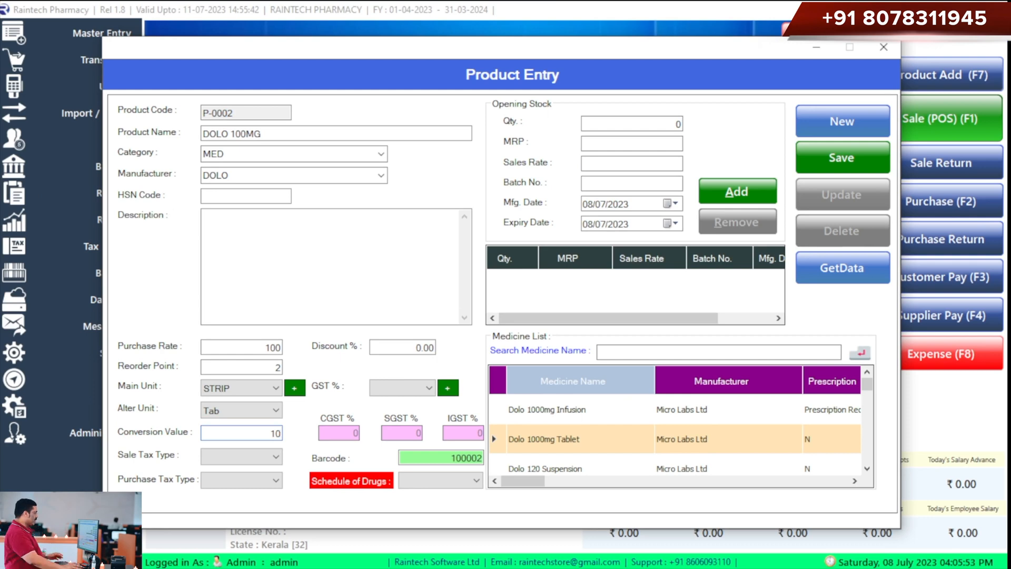
Set both the sale tax type and the purchase tax type to Inclusive.
click(272, 462)
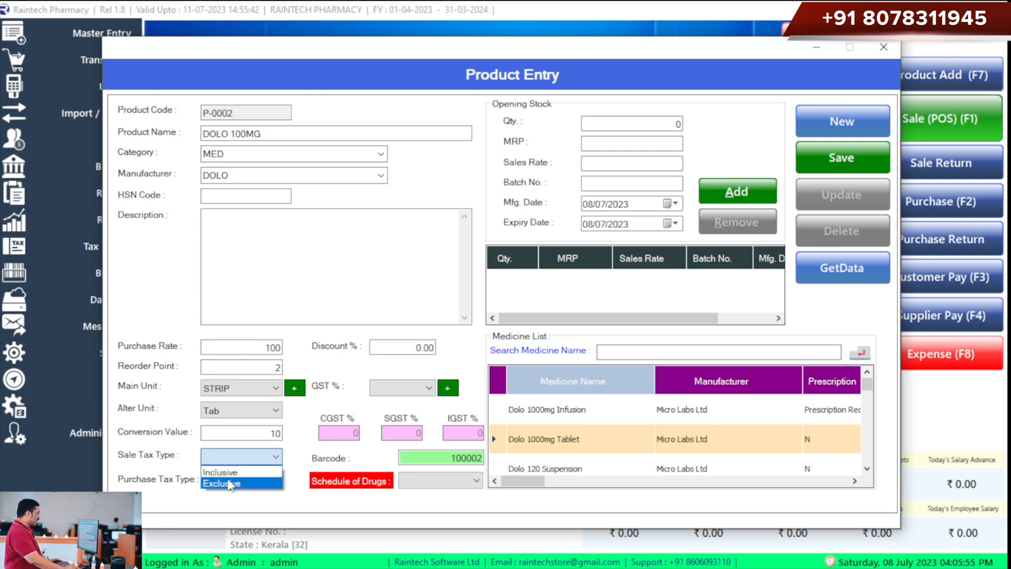
click(224, 481)
click(233, 481)
click(222, 490)
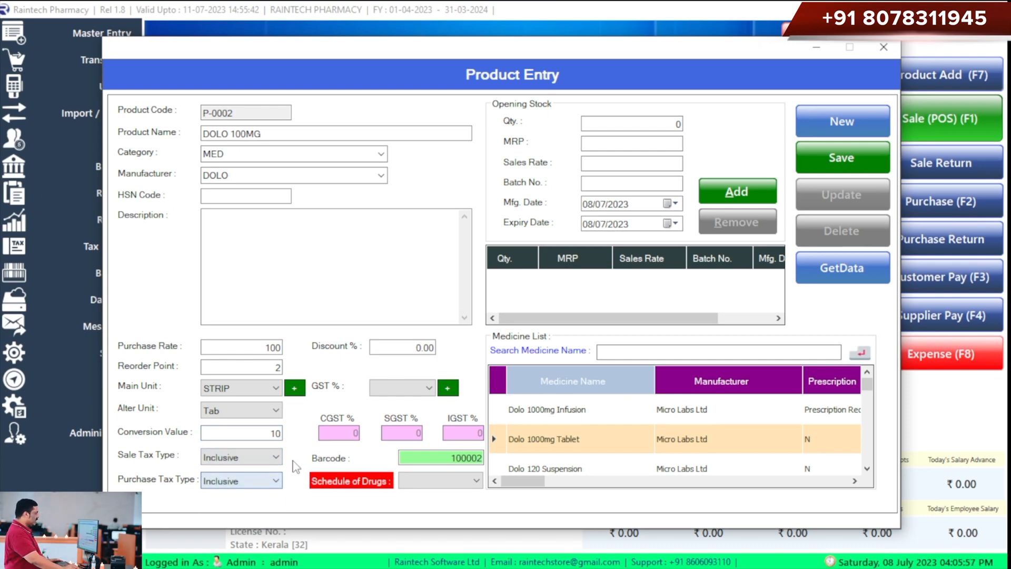
Set the product's GST rate to 12% and its schedule of drugs to H1.
click(403, 388)
click(400, 408)
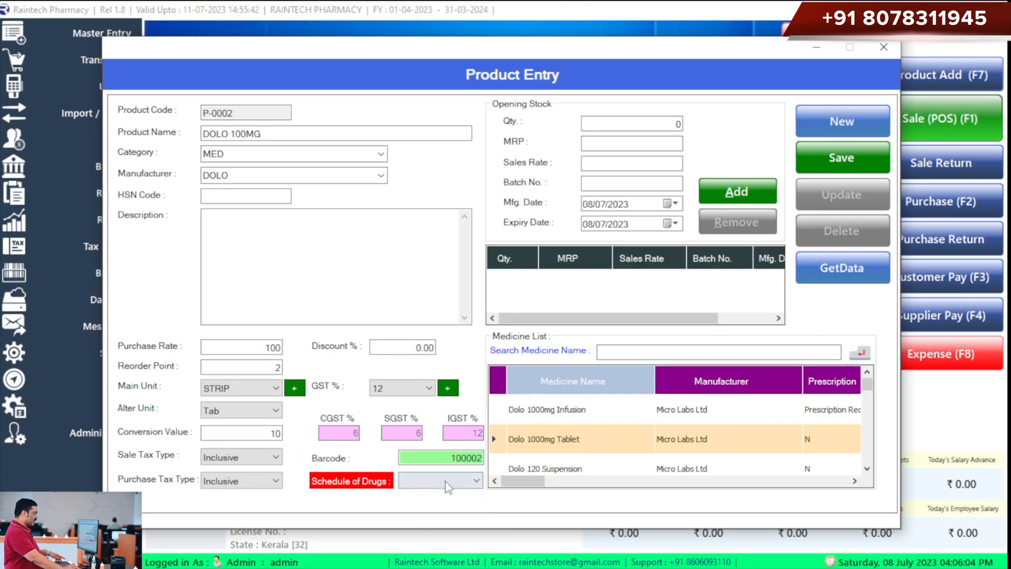
click(442, 481)
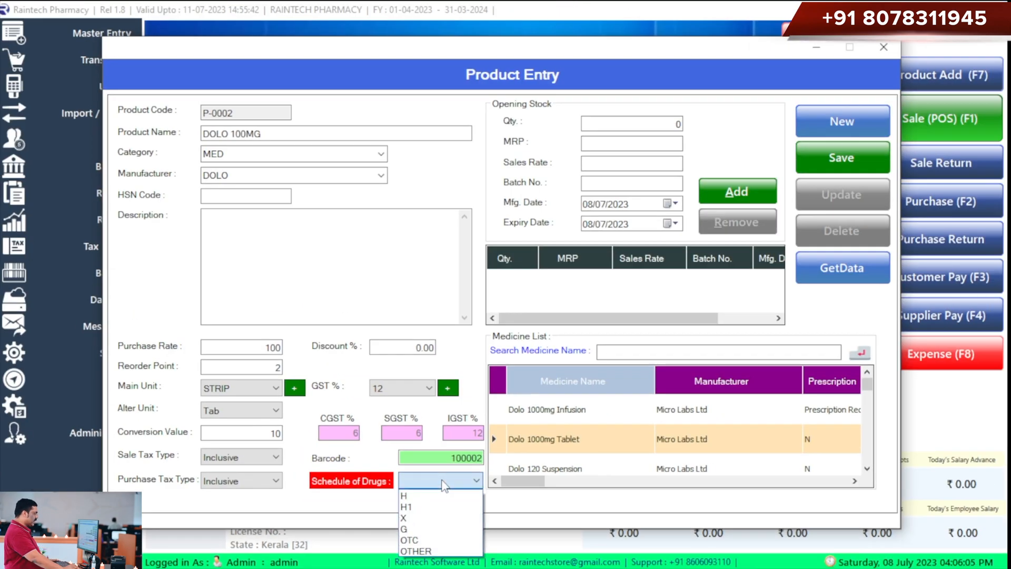
click(430, 507)
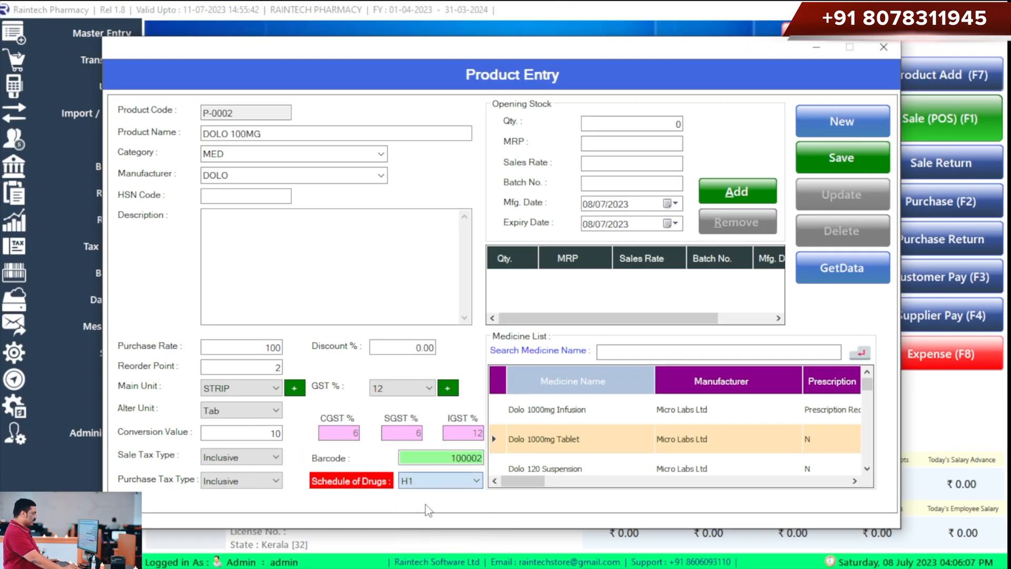
Add an opening stock entry with quantity 1000, MRP 200, sales rate 190, batch 1454 and expiry date 31/07/2023.
click(665, 123)
double_click(659, 122)
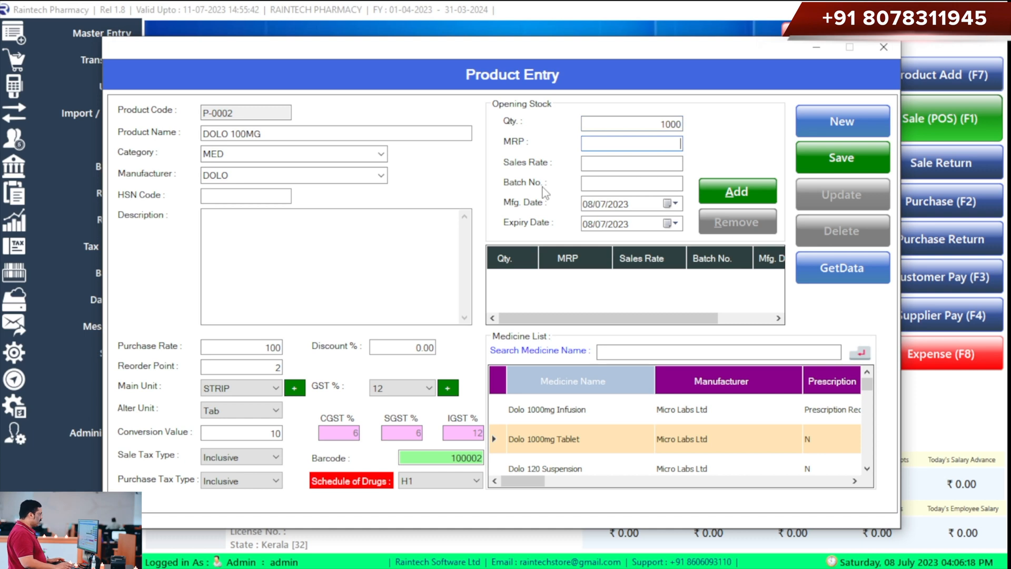
text(200)
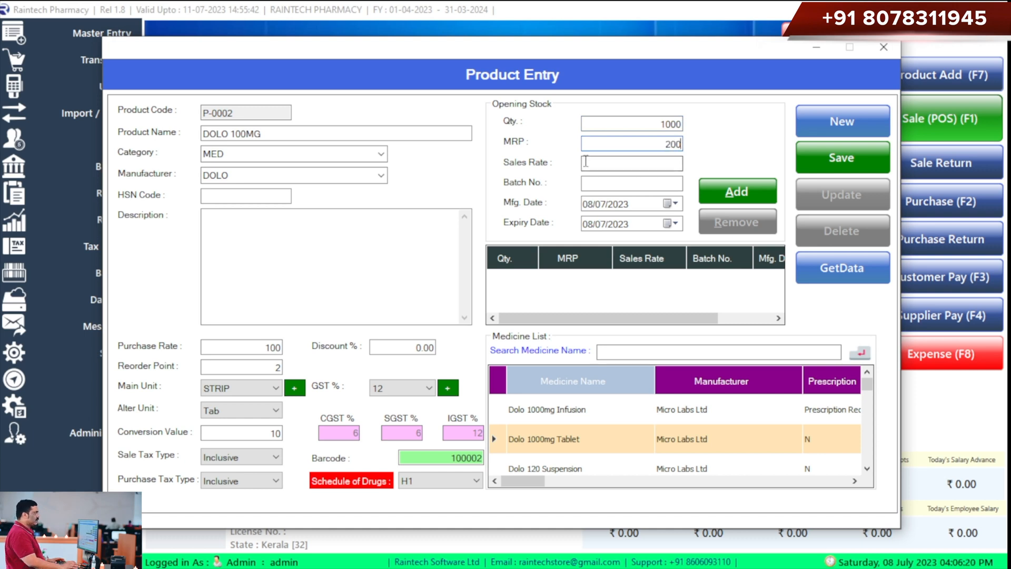
click(678, 164)
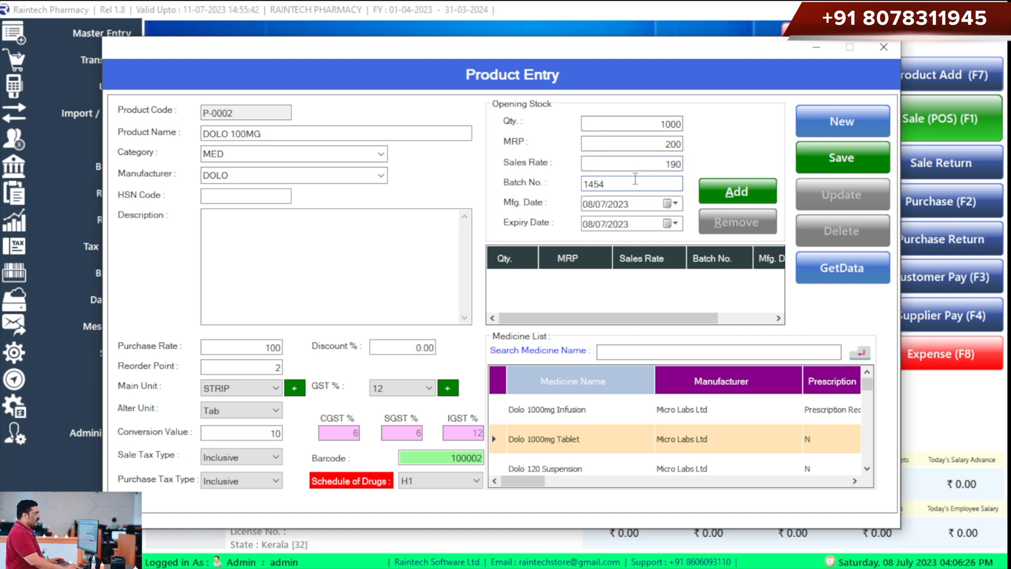
click(671, 223)
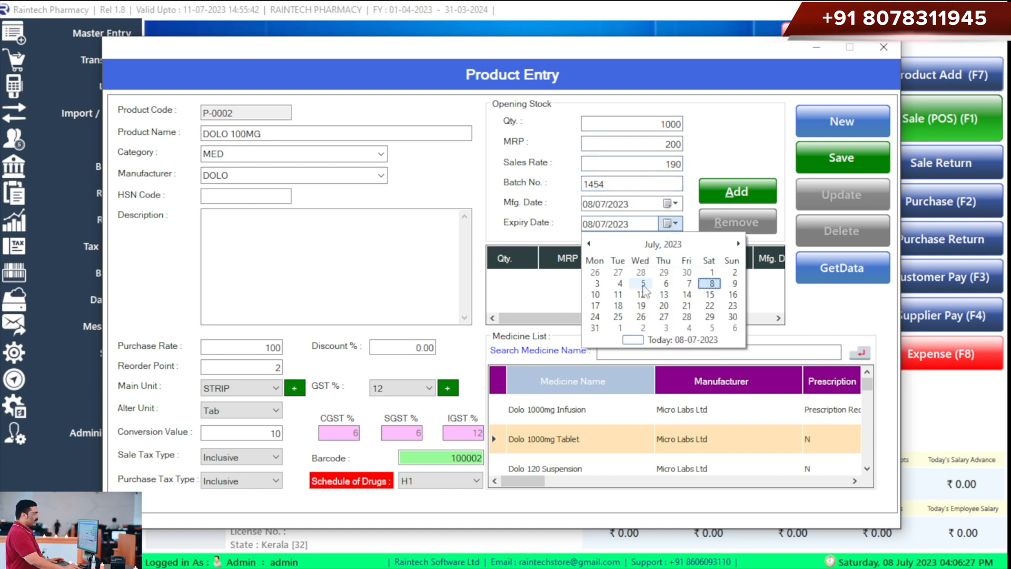
click(595, 328)
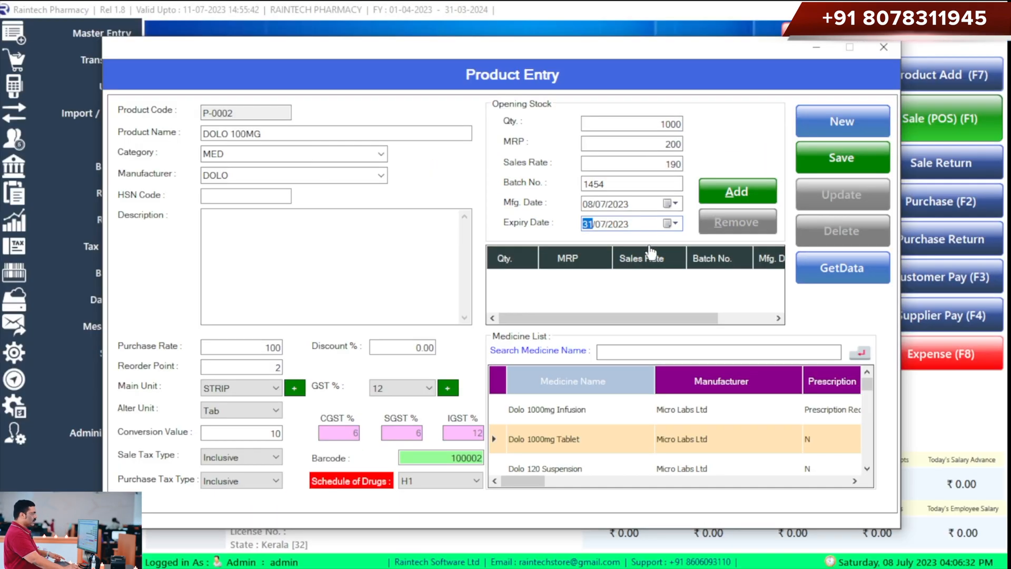
click(737, 193)
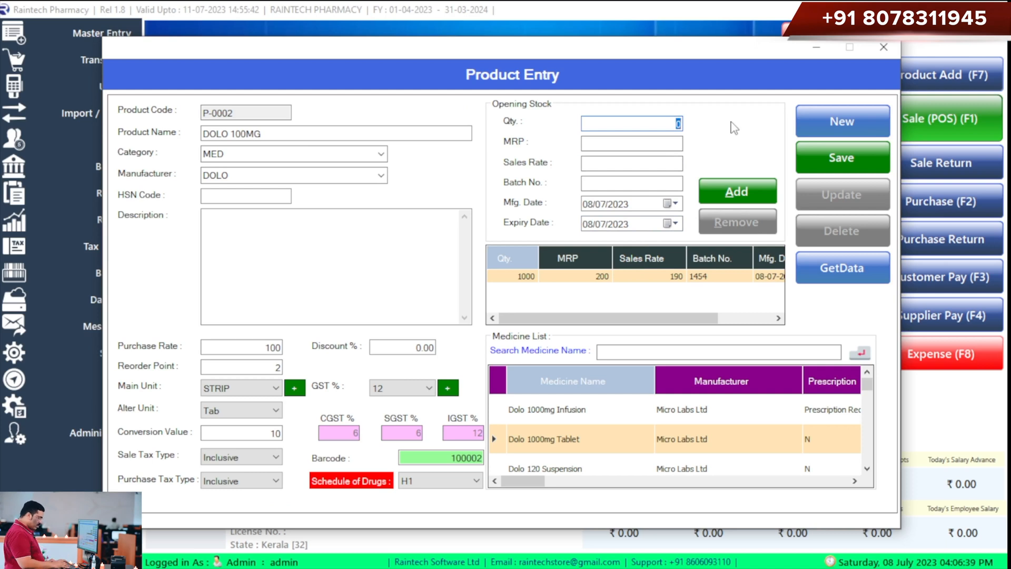
Add a second opening stock entry with quantity 75, MRP 210, sales rate 200, batch 8558 and expiry date 31/07/2023.
text(75)
key(Tab)
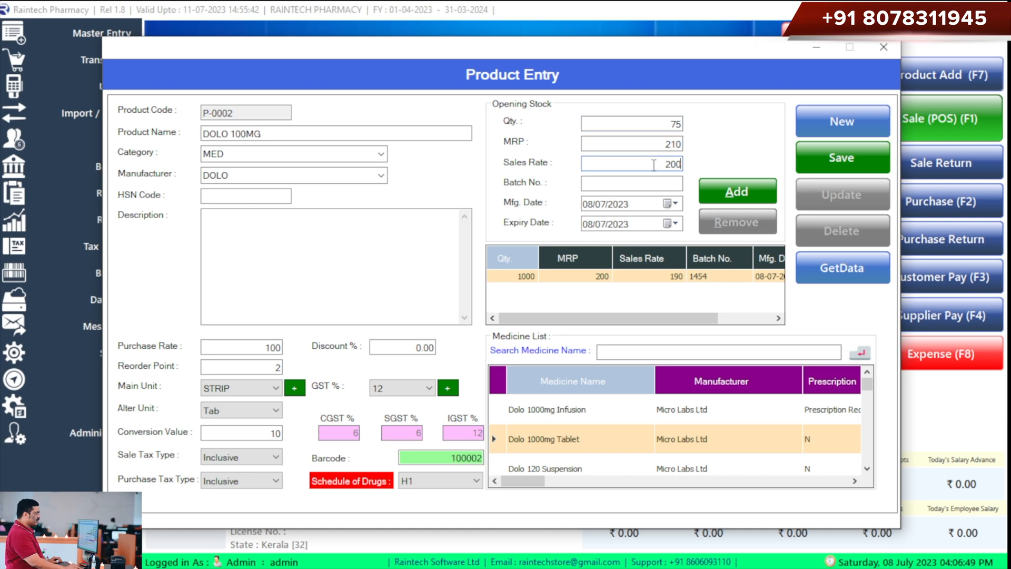
text(85)
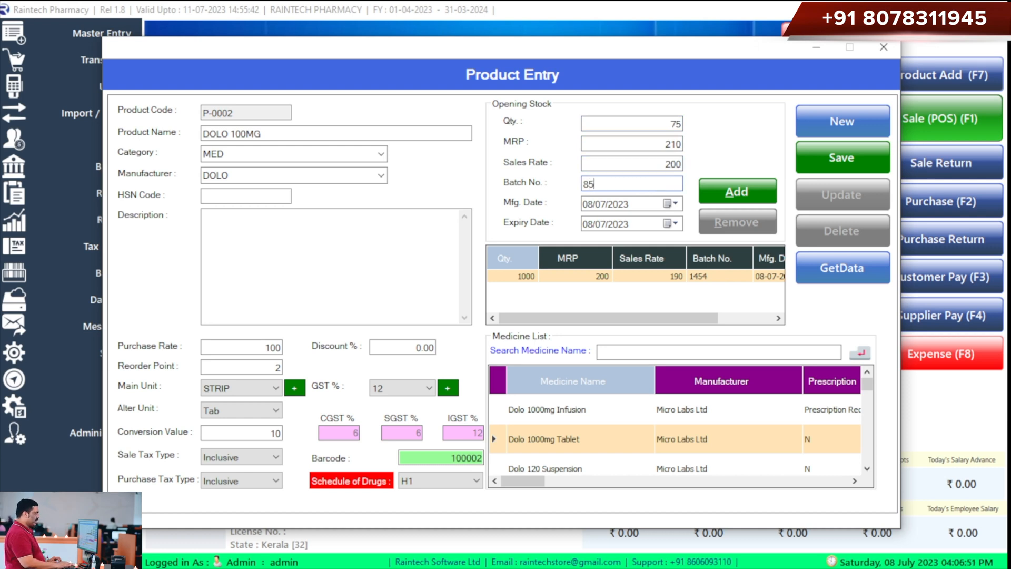
text(58)
click(670, 223)
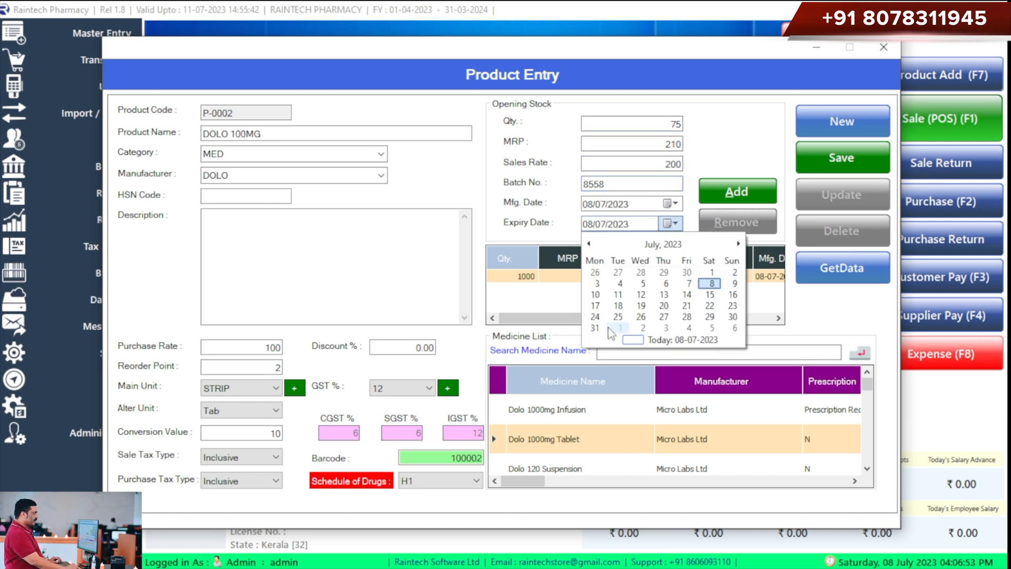
click(603, 327)
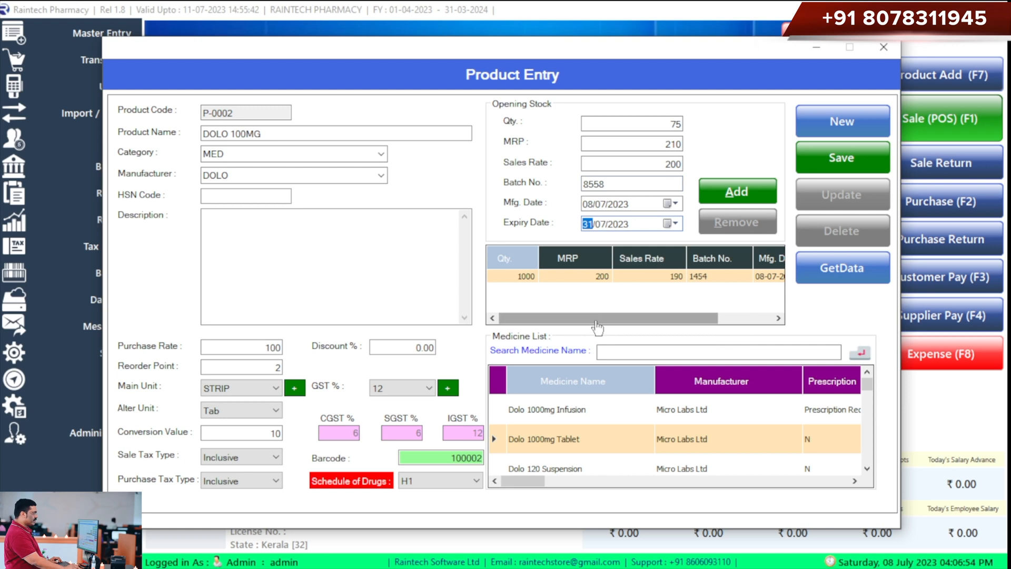
click(741, 191)
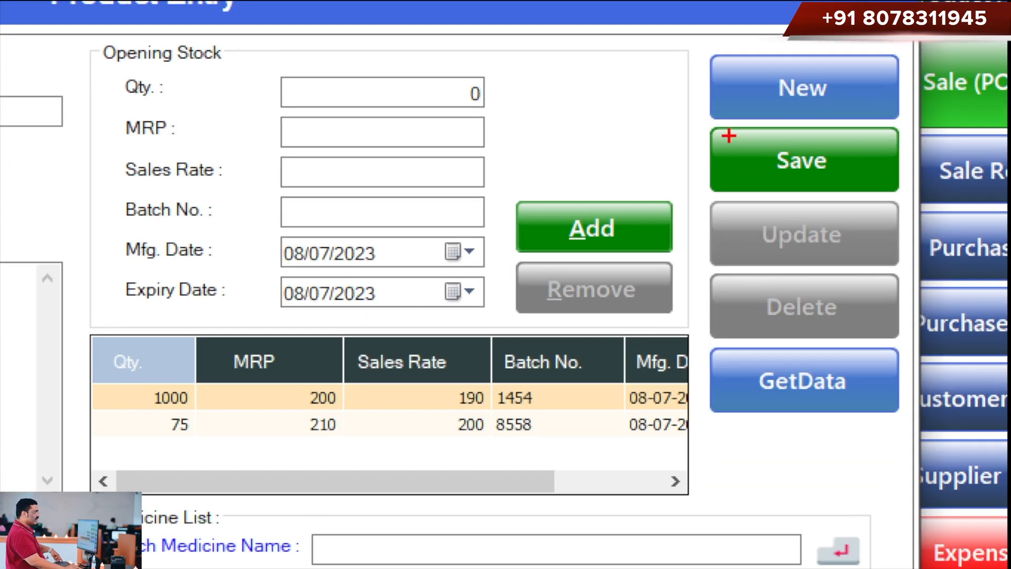
Set the HSN code to 554 and save the DOLO 100MG product record.
click(800, 159)
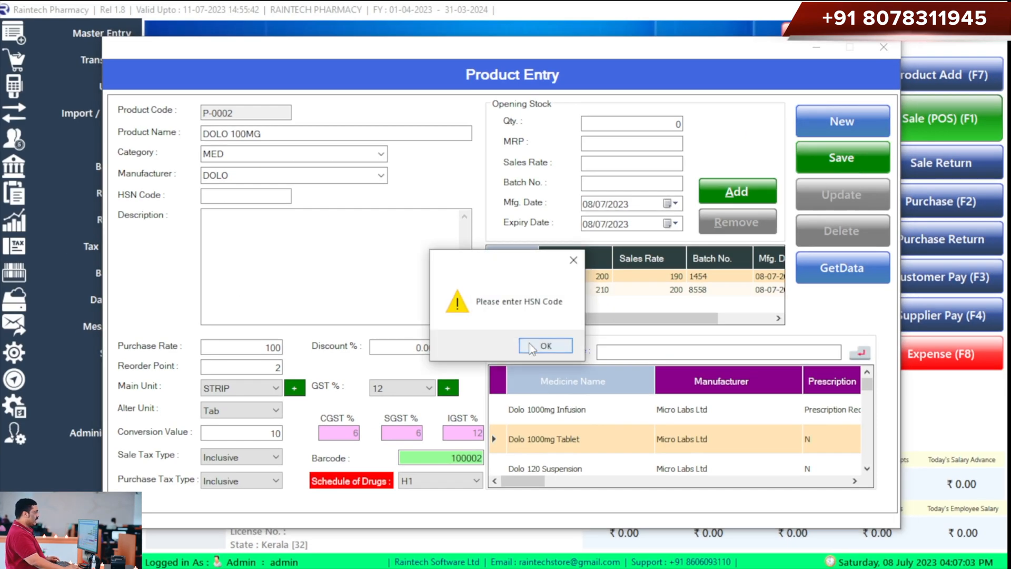
click(532, 347)
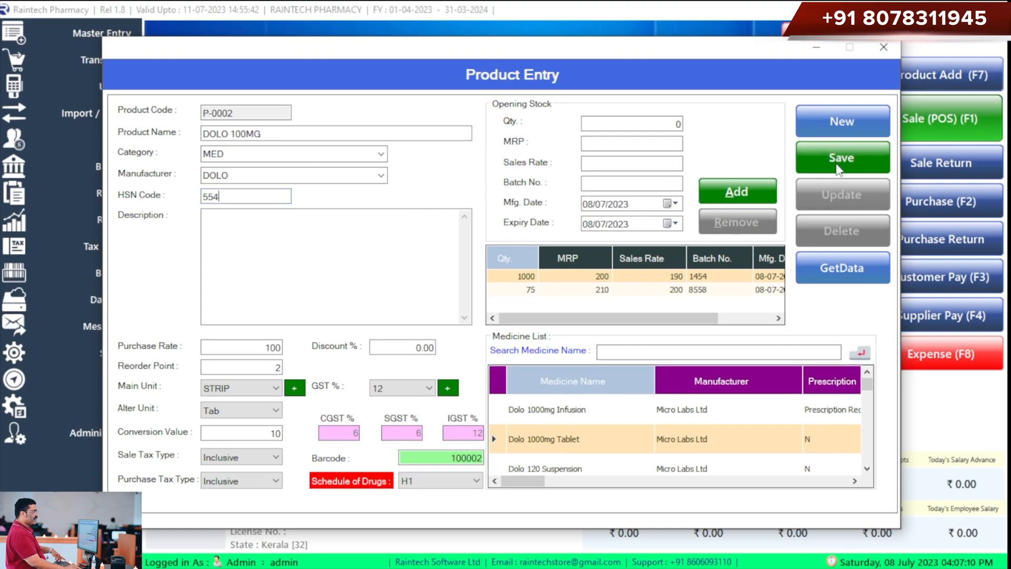
click(840, 169)
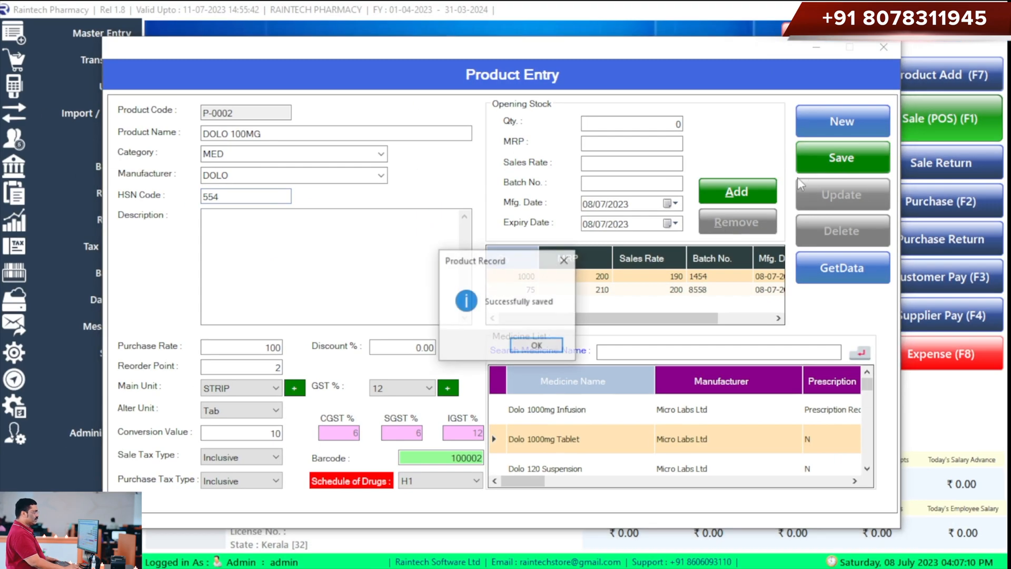
Dismiss the product save confirmation and start a point-of-sale invoice with the POS cash customer option enabled.
click(536, 345)
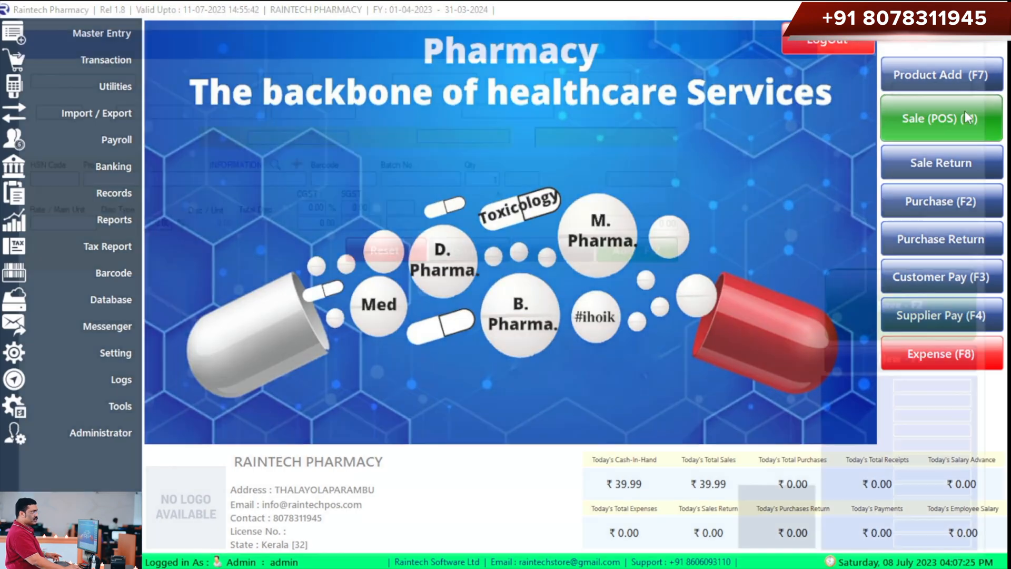
click(927, 127)
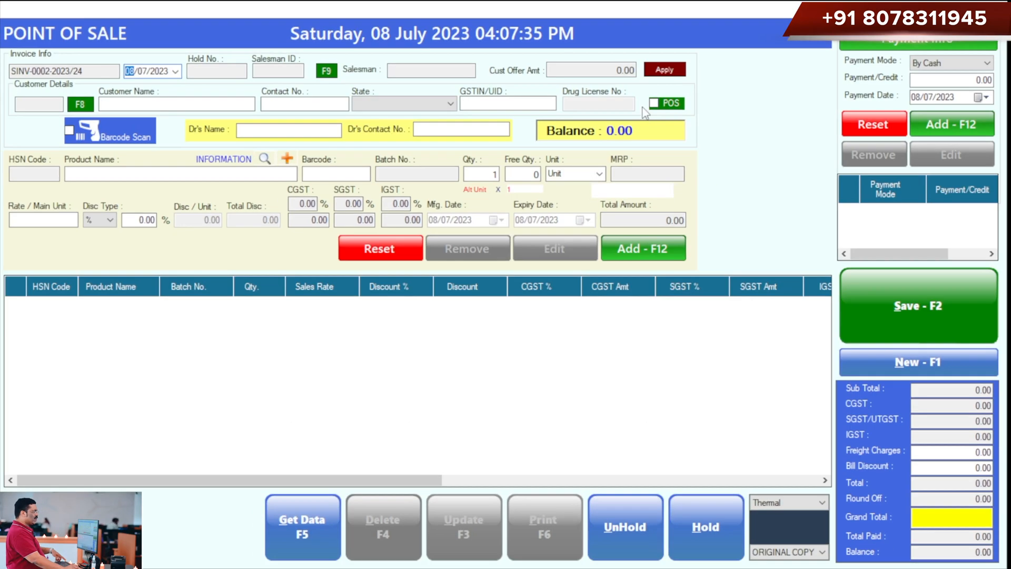
click(653, 104)
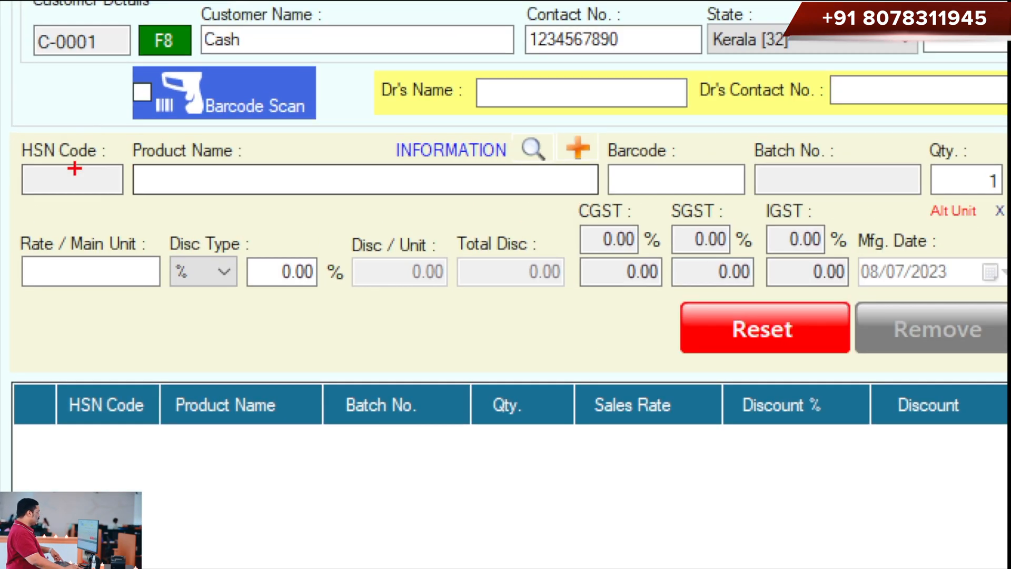
Search the stock for products matching "d" and add one STRIP of DOLO 100MG from batch 8558 to the invoice.
drag(45, 150, 179, 194)
click(123, 177)
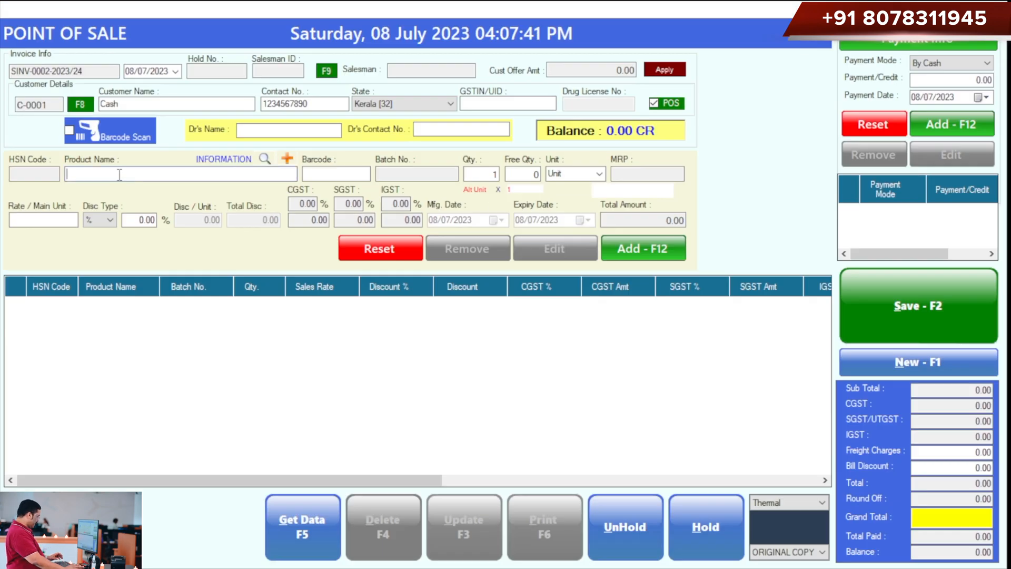
text(d)
key(Return)
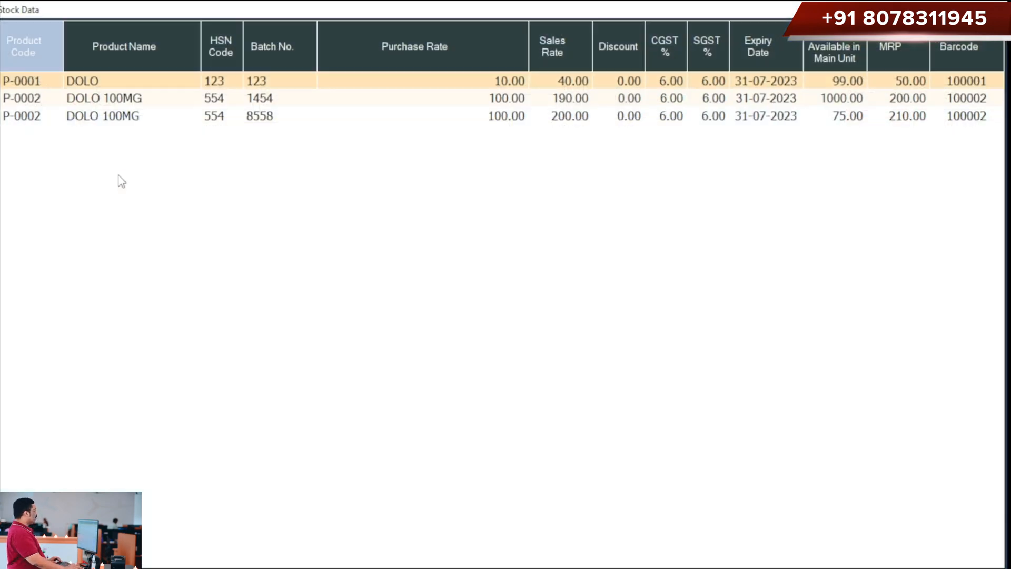
key(Down)
key(Down)
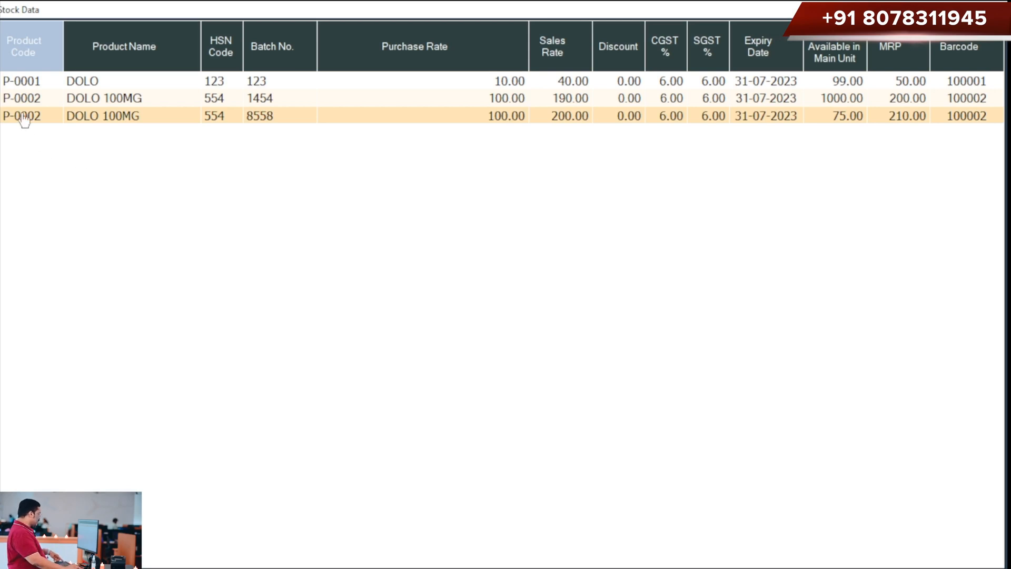
drag(120, 84, 558, 118)
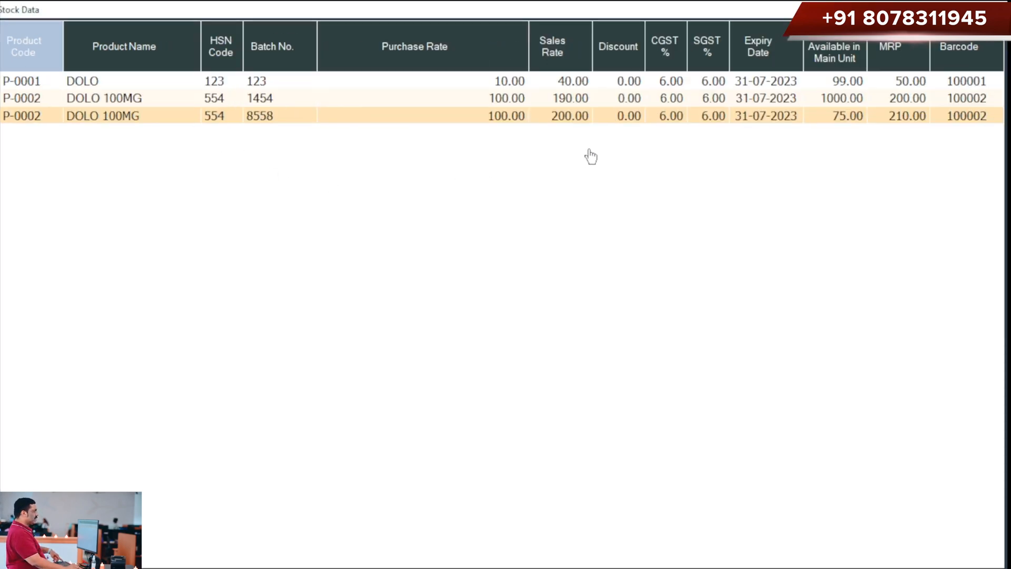
drag(544, 87, 614, 142)
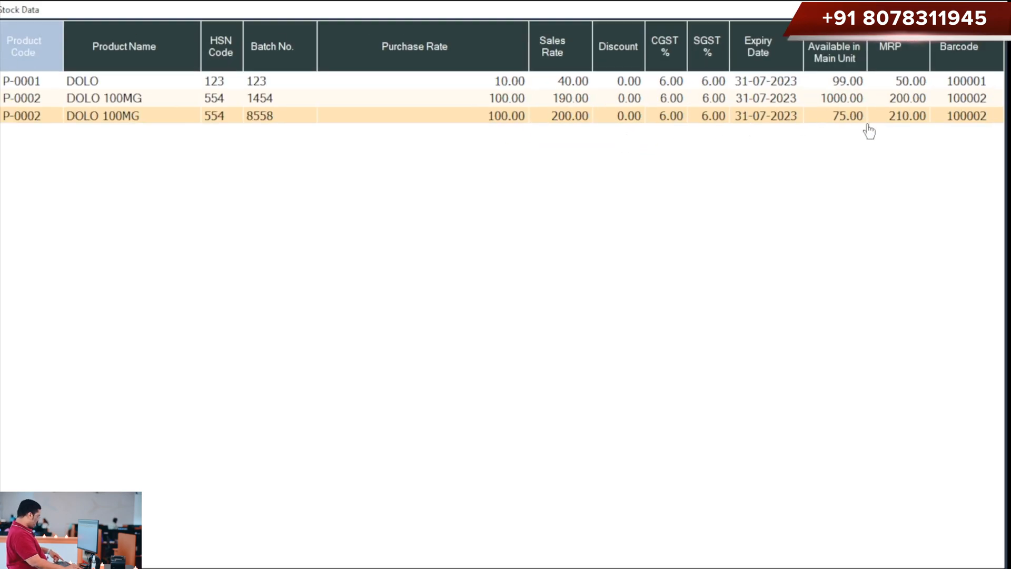
drag(752, 55, 854, 142)
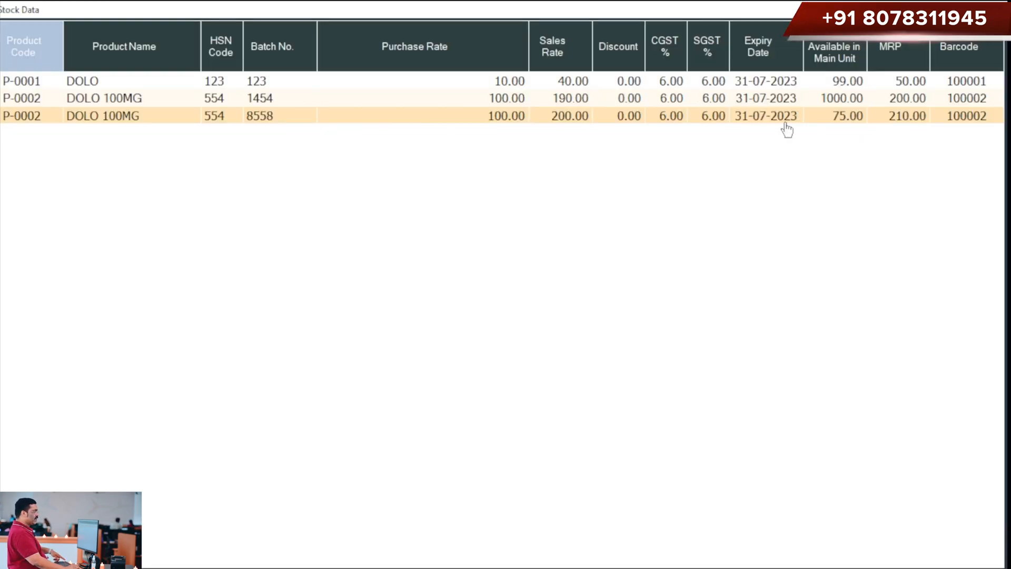
double_click(343, 117)
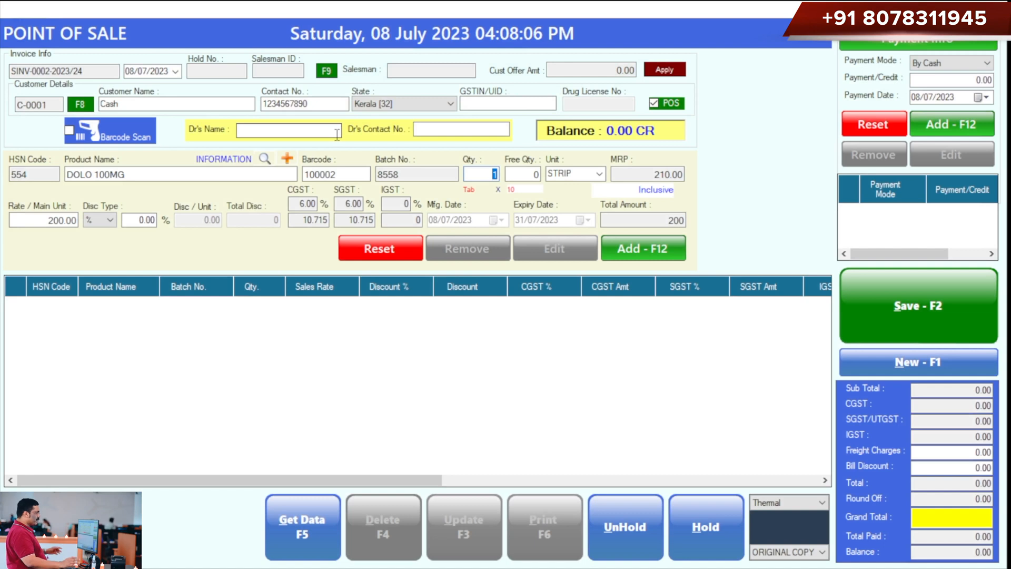
click(652, 253)
key(Return)
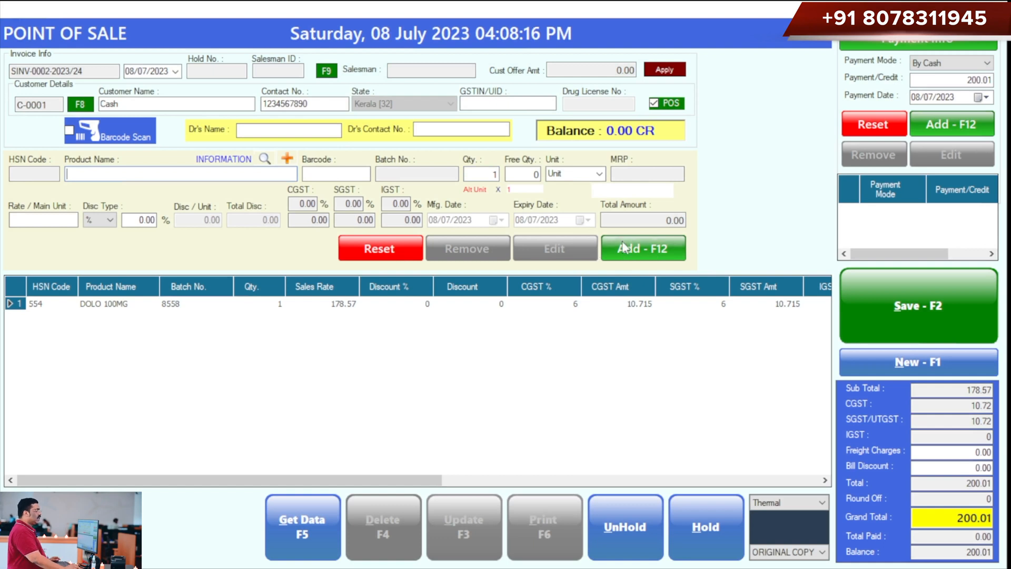
Save the one-strip DOLO 100MG cash sale and accept printing its sale invoice.
key(ctrl+1)
click(1004, 320)
drag(780, 254, 919, 346)
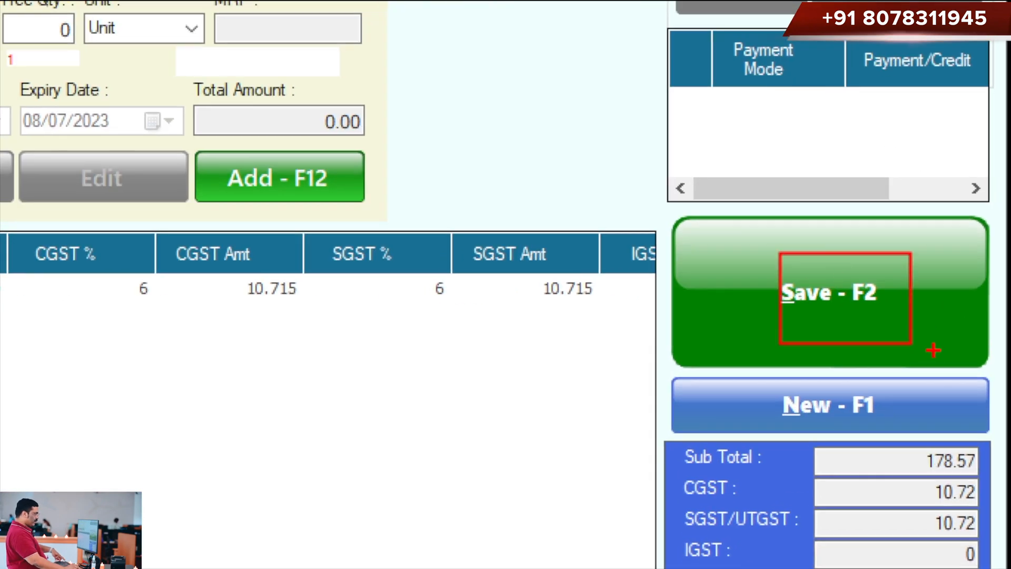
key(Escape)
click(952, 323)
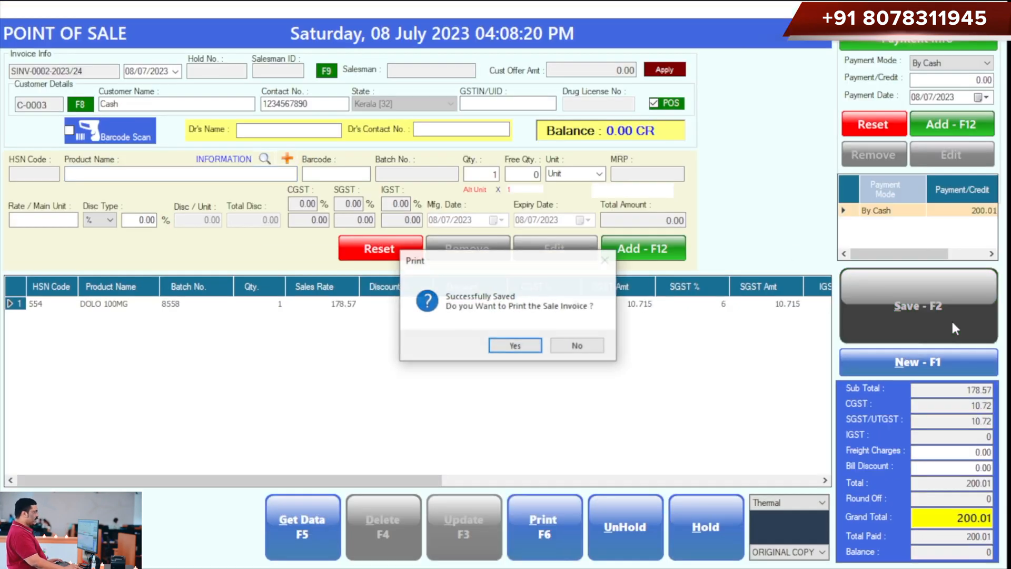
key(Return)
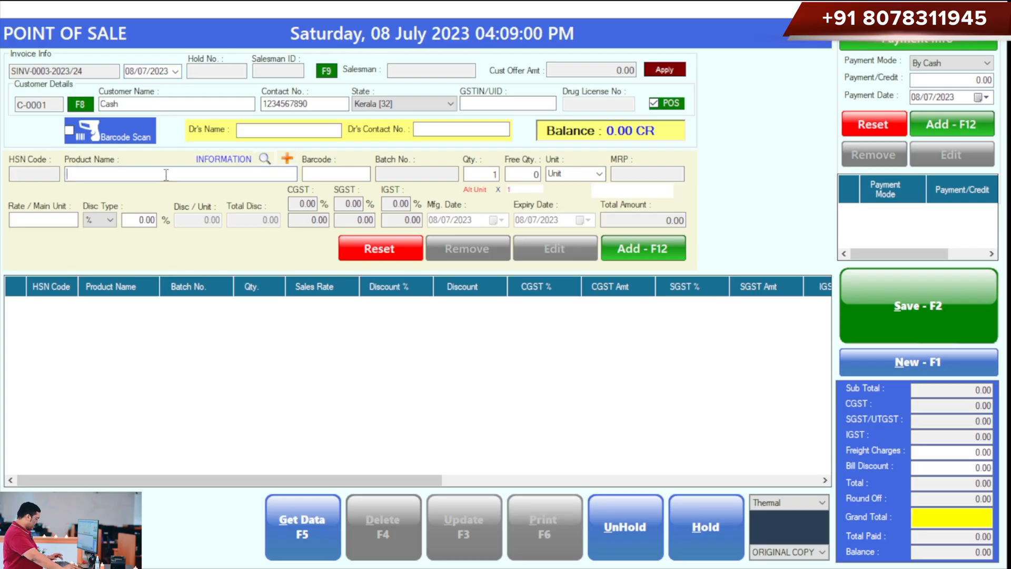
Check the available stock of DOLO 100MG and select its batch 8558 for the new invoice.
click(161, 174)
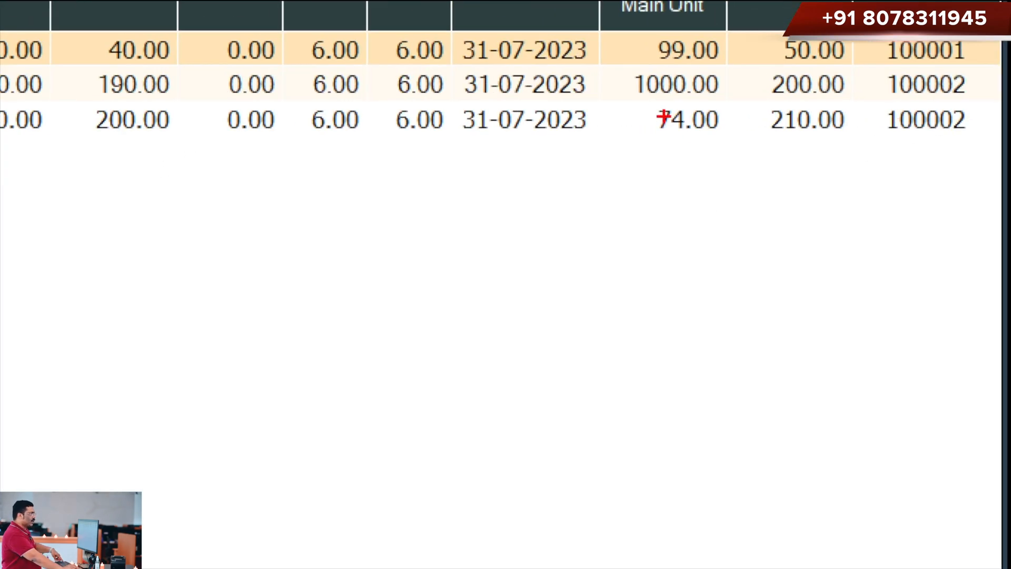
drag(667, 112, 739, 148)
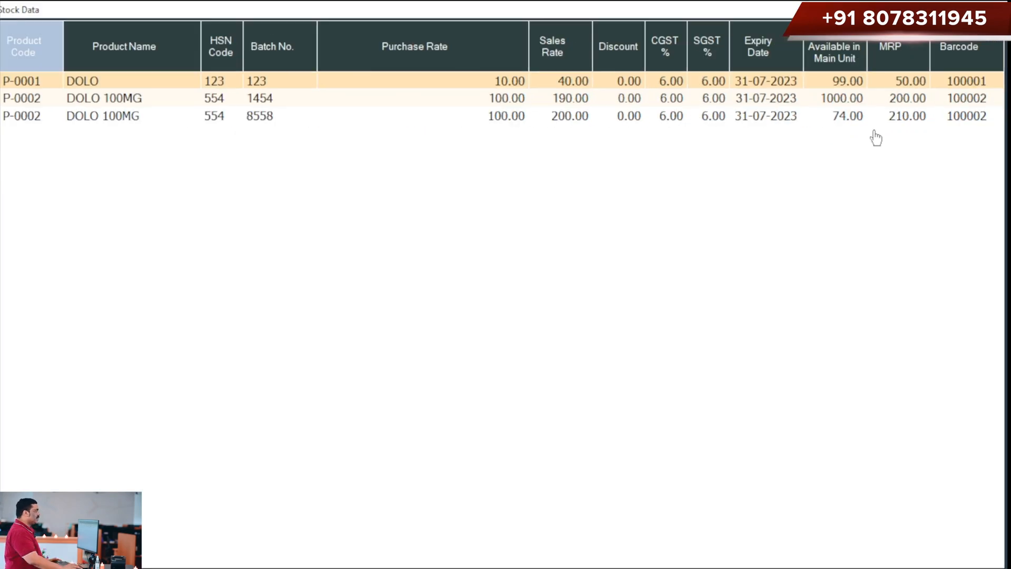
double_click(733, 117)
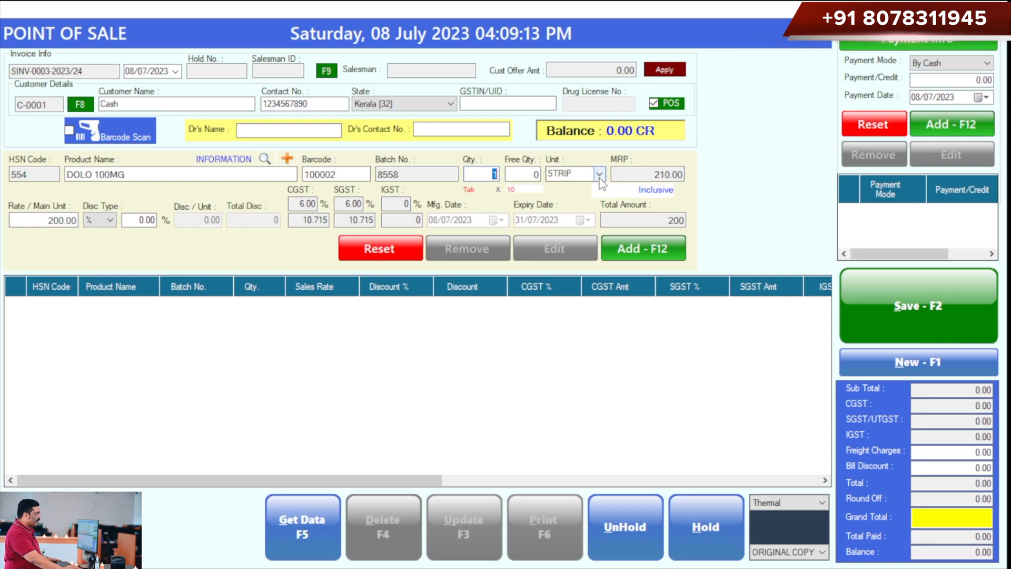
Set the item's unit to Tab and quantity to 5, and add it to the invoice.
click(609, 224)
click(577, 199)
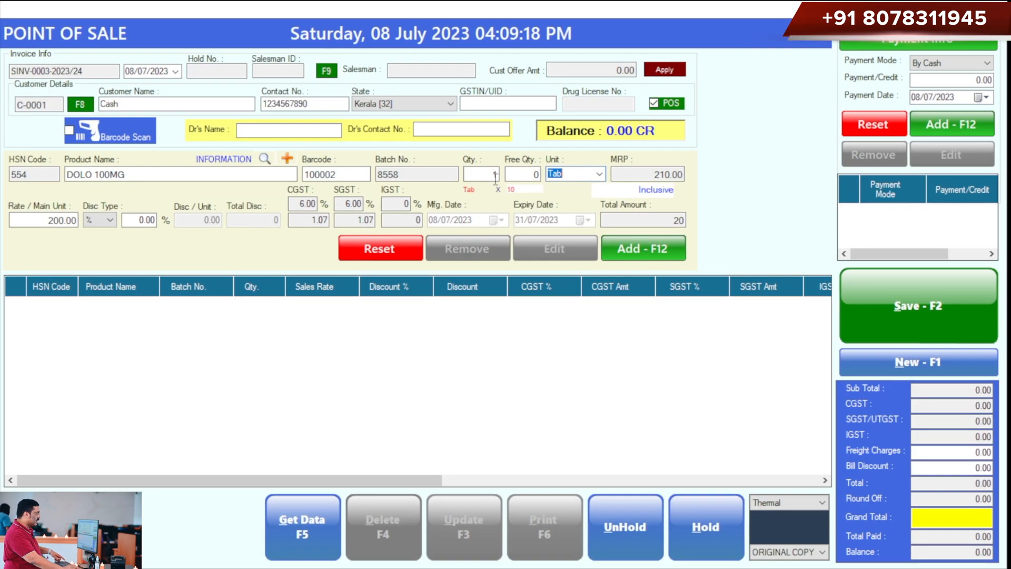
click(495, 179)
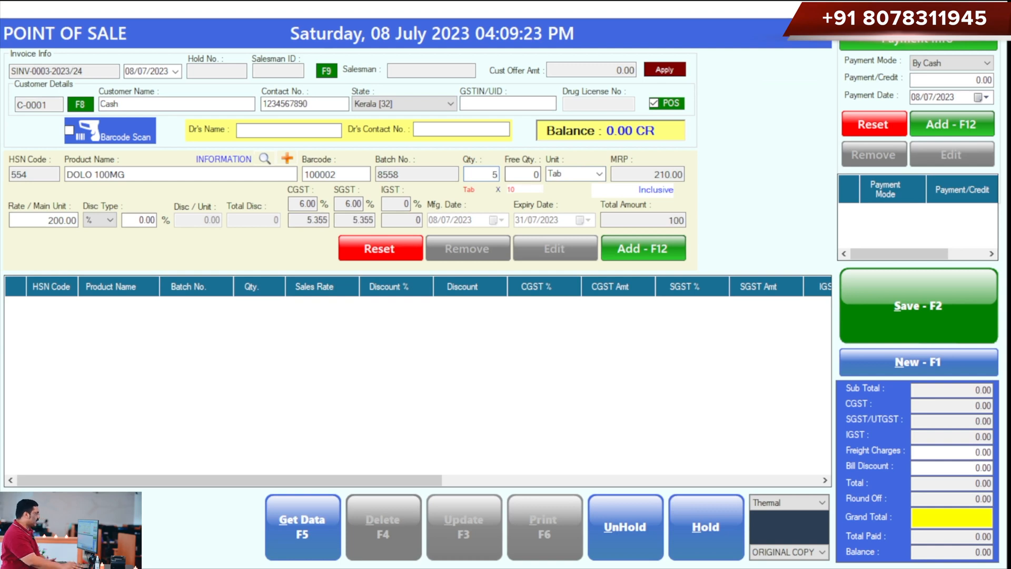
click(643, 255)
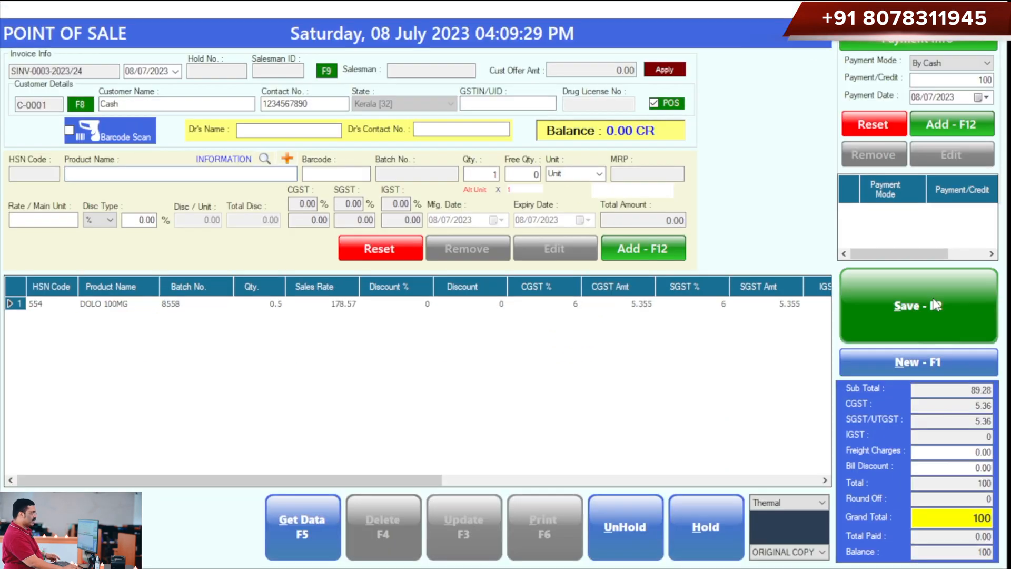
Save the five-tablet sale invoice and open its print preview.
click(934, 305)
key(Return)
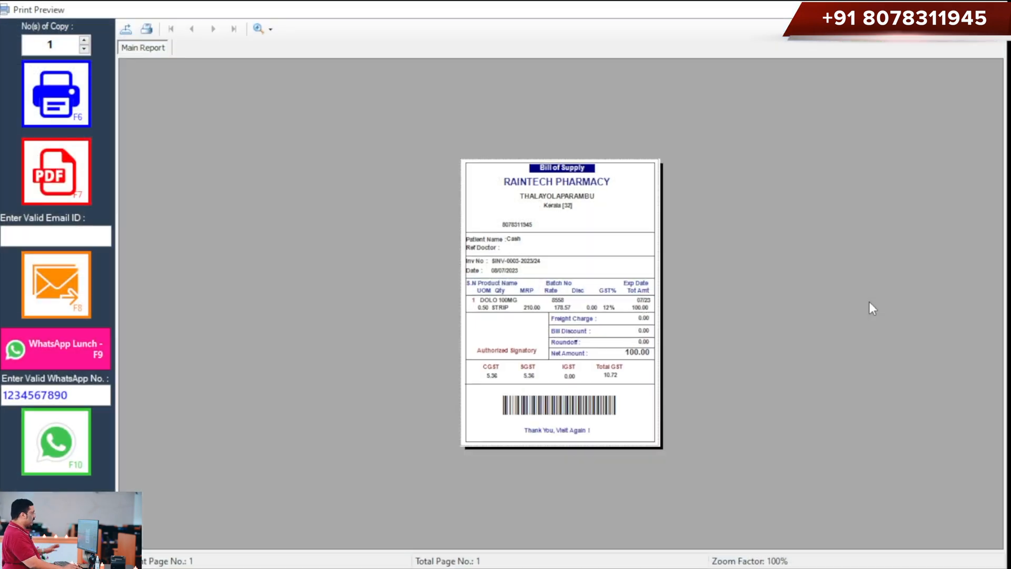
Enlarge the bill preview to 200% to check the item's total amount, and print one copy.
click(270, 28)
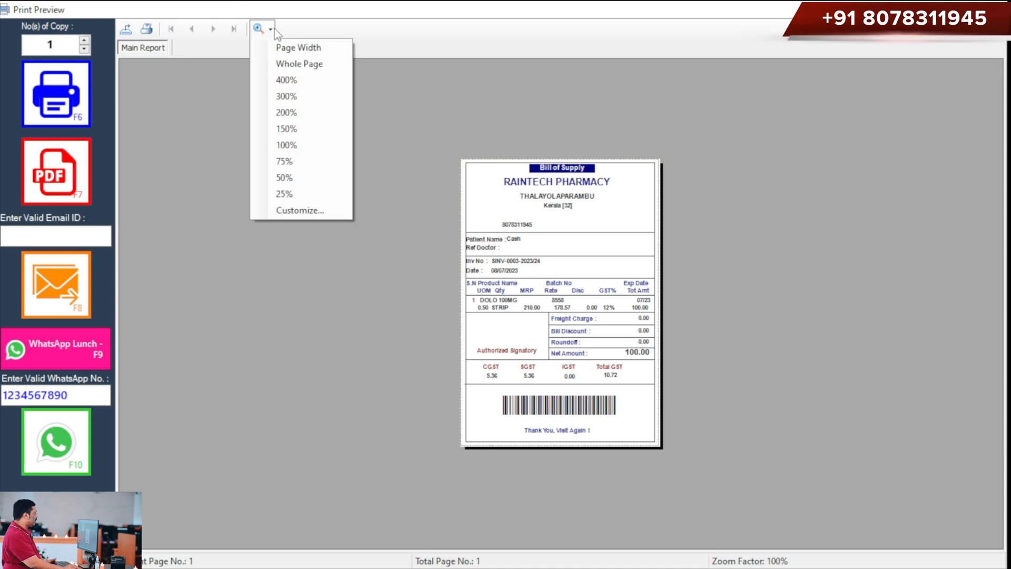
click(291, 113)
scroll(605, 285, down, 3)
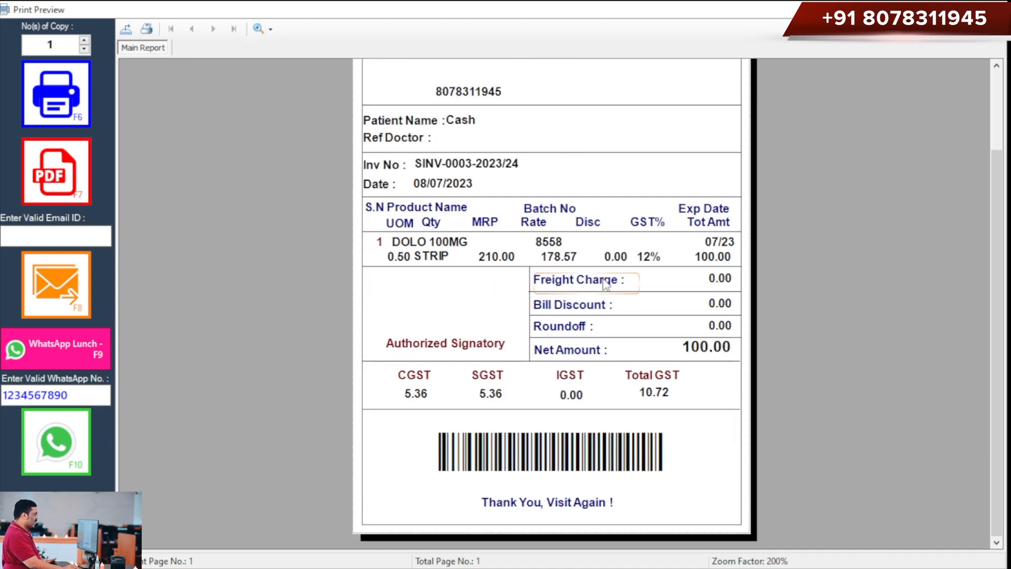
click(710, 263)
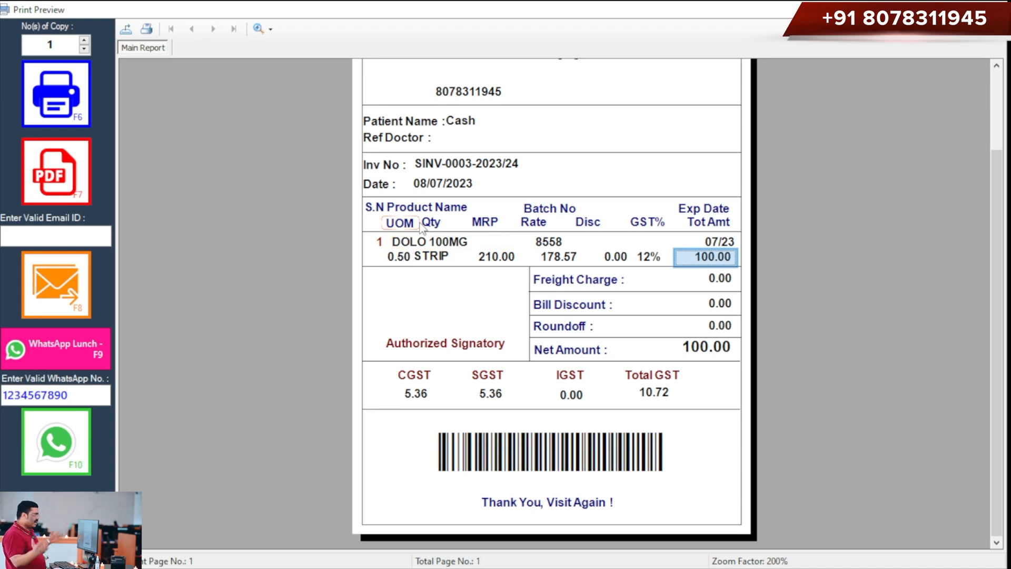
click(78, 89)
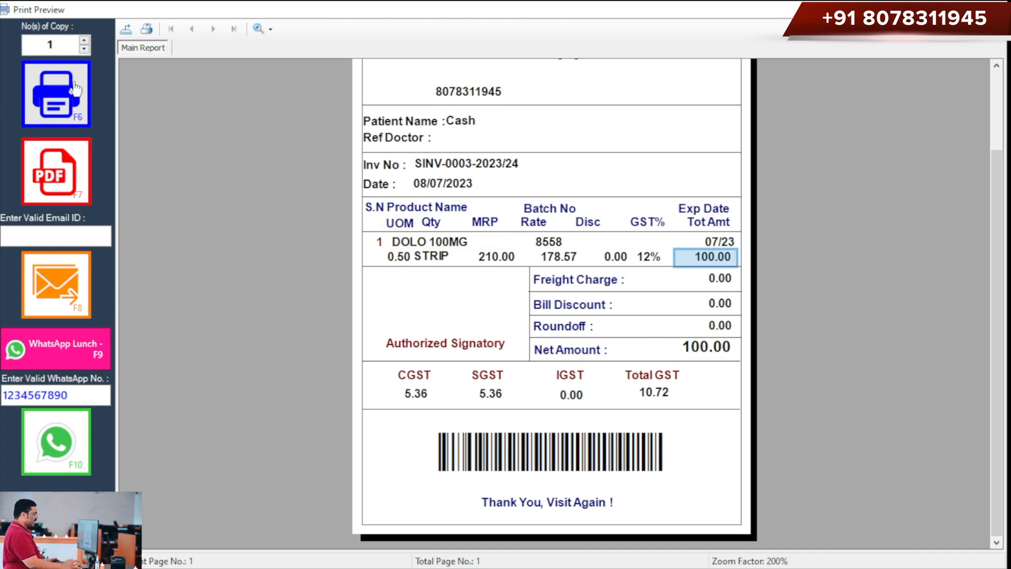